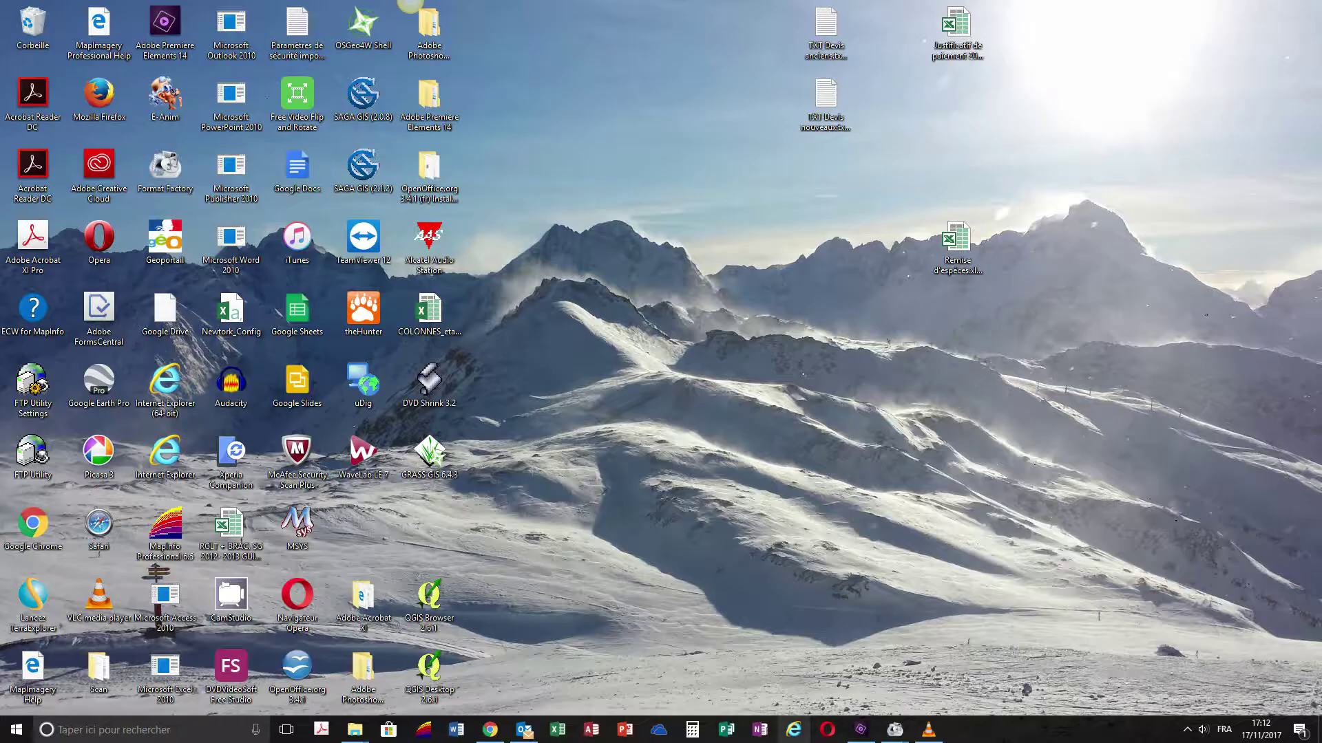
Launch Internet Explorer from the taskbar so it opens on google.fr.
left_click(793, 729)
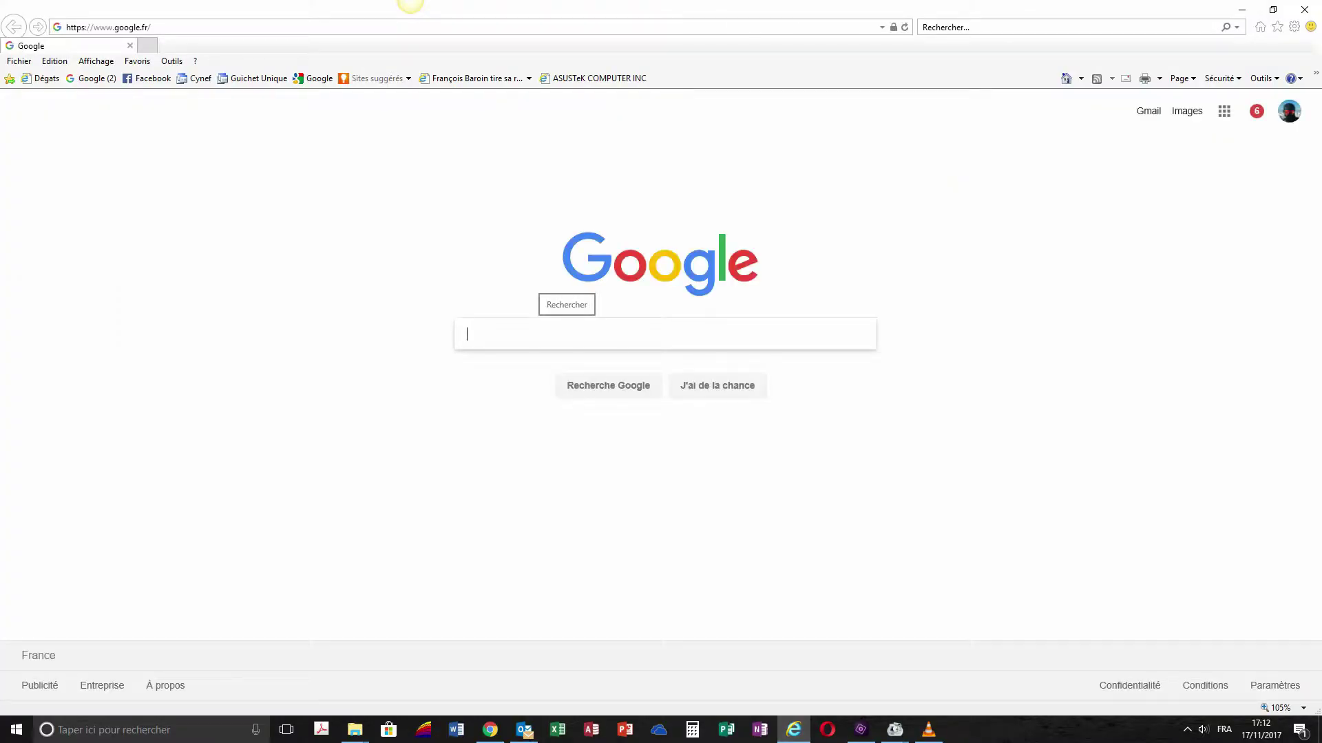
Search Google for fdc61.fr and open the Orne hunters' federation site from the first result.
type("fdc61.")
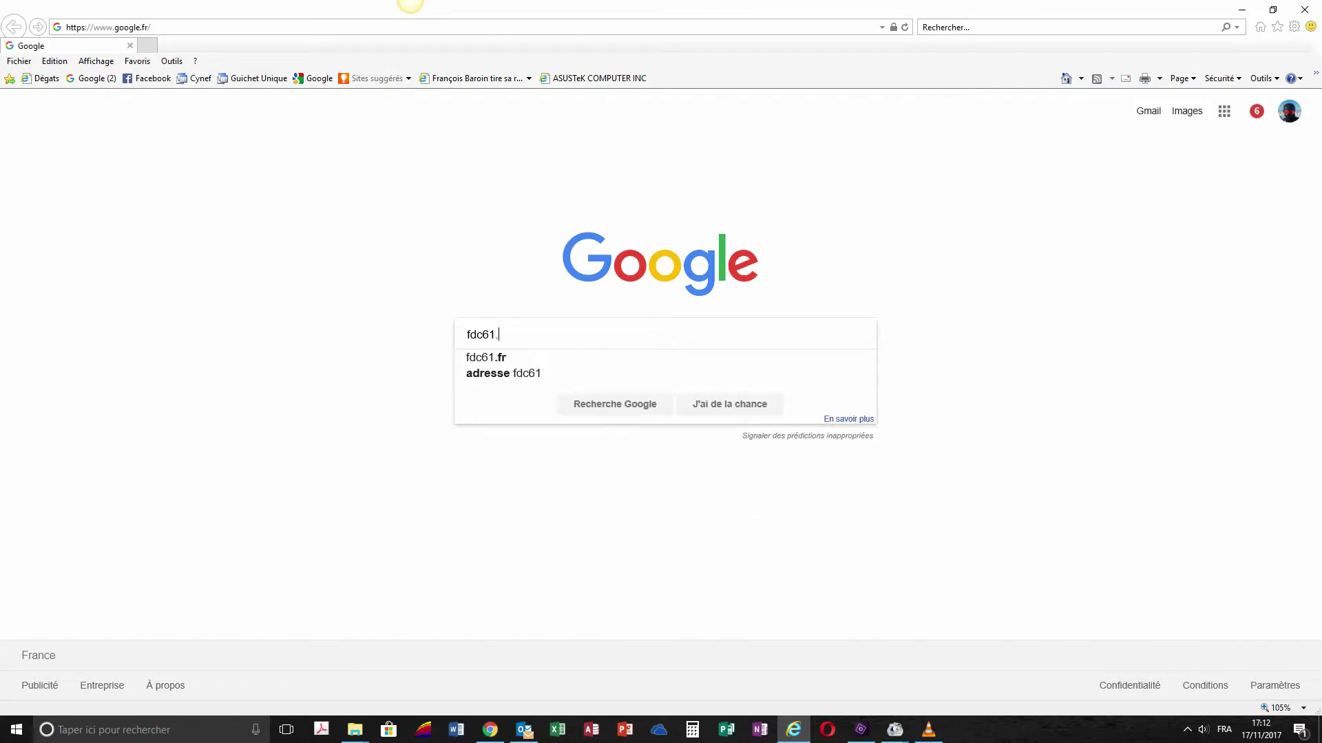
type("fr")
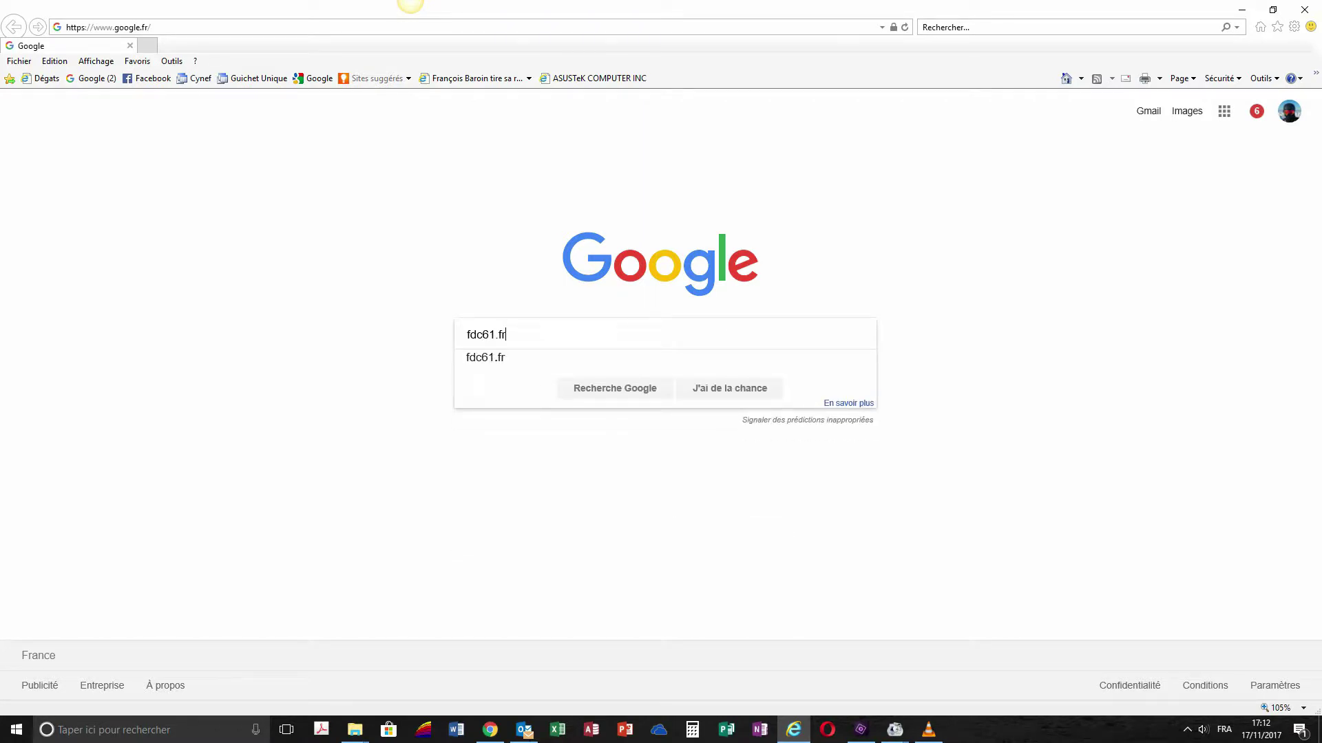
key("Return")
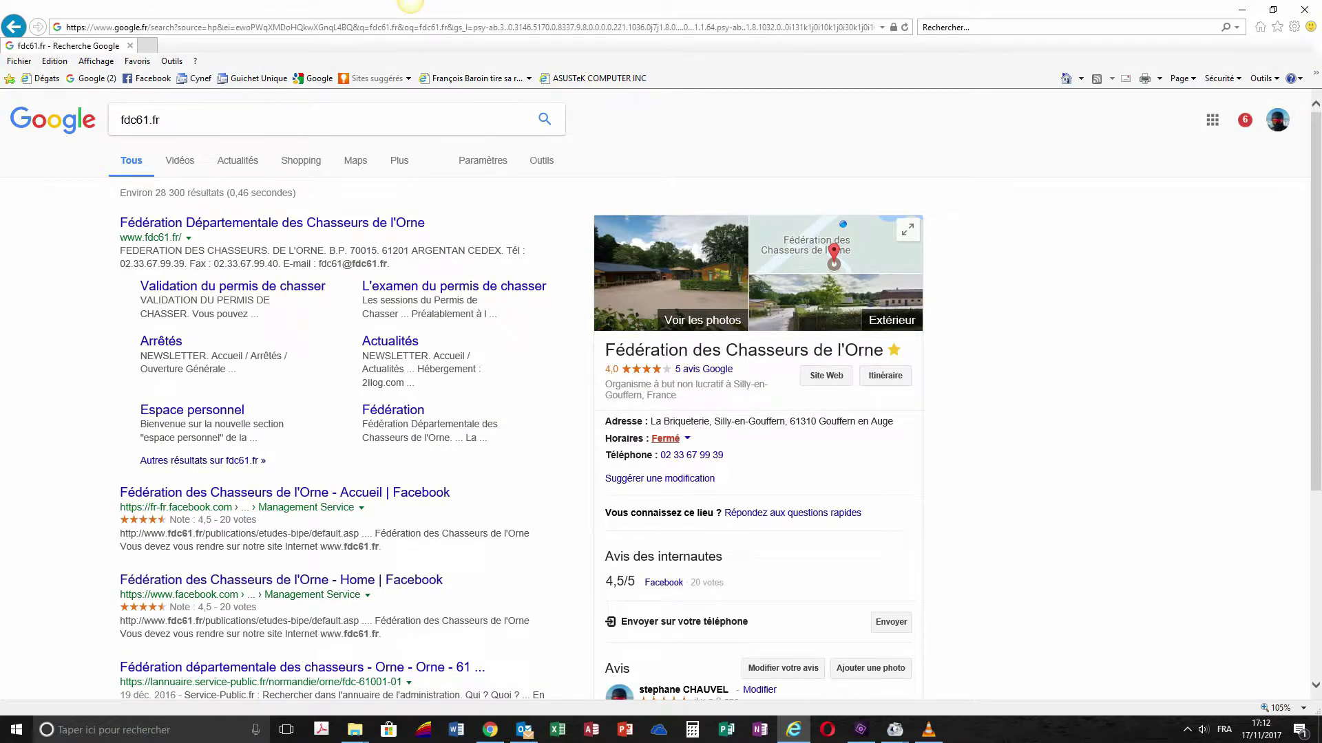
left_click_drag(119, 222, 425, 222)
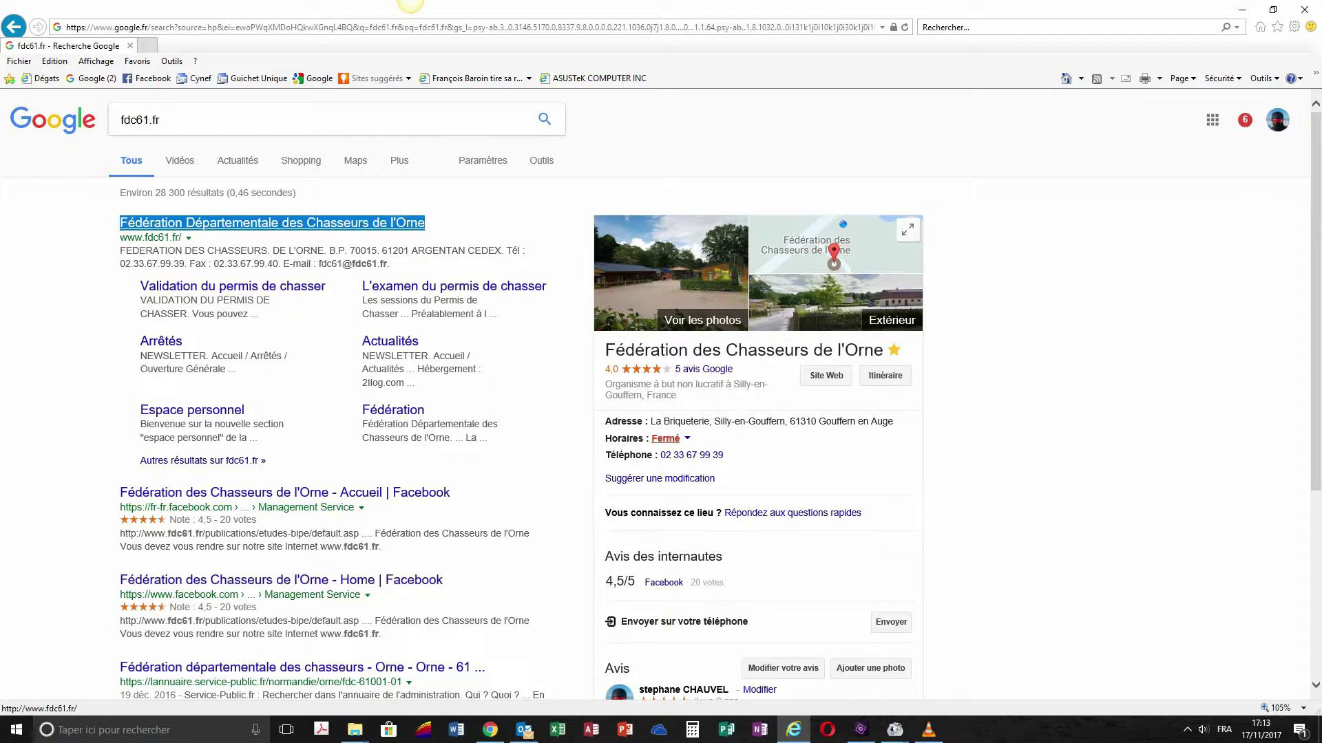
left_click(272, 222)
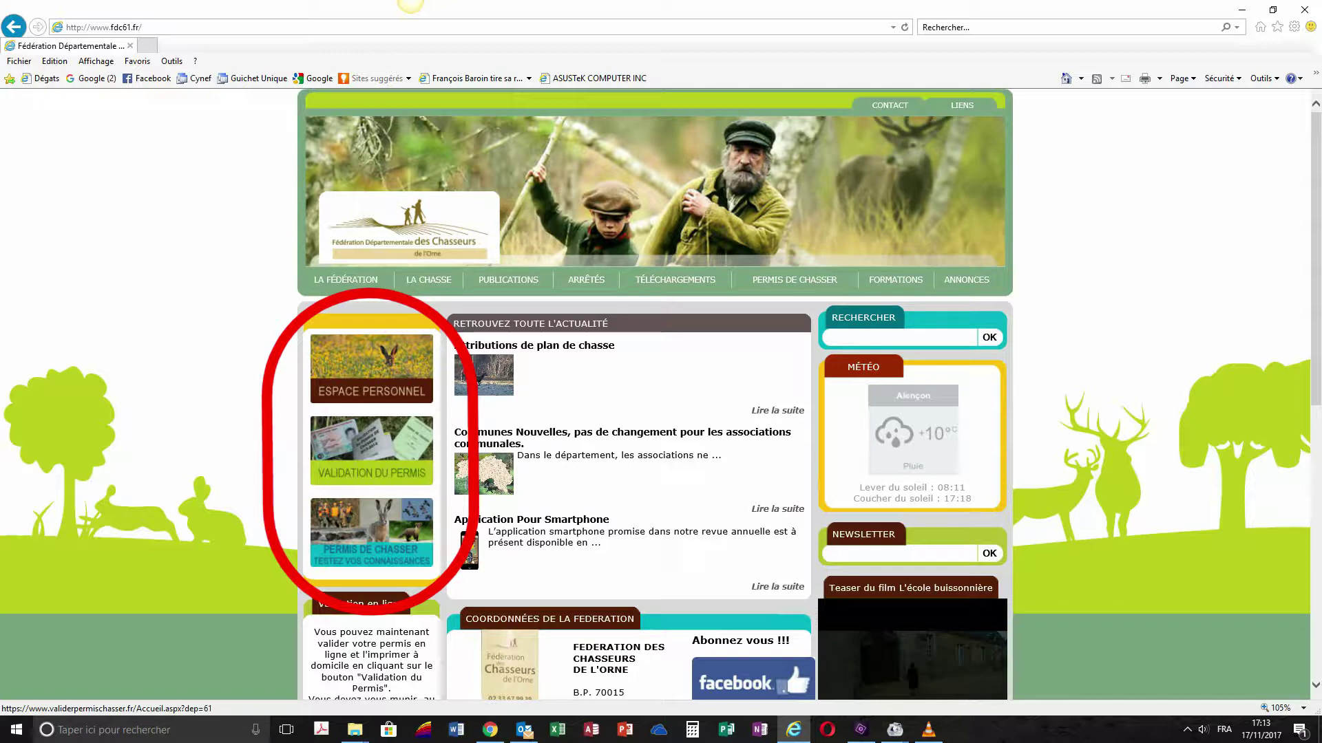
Open the online hunting permit validation service from the federation site.
left_click(372, 451)
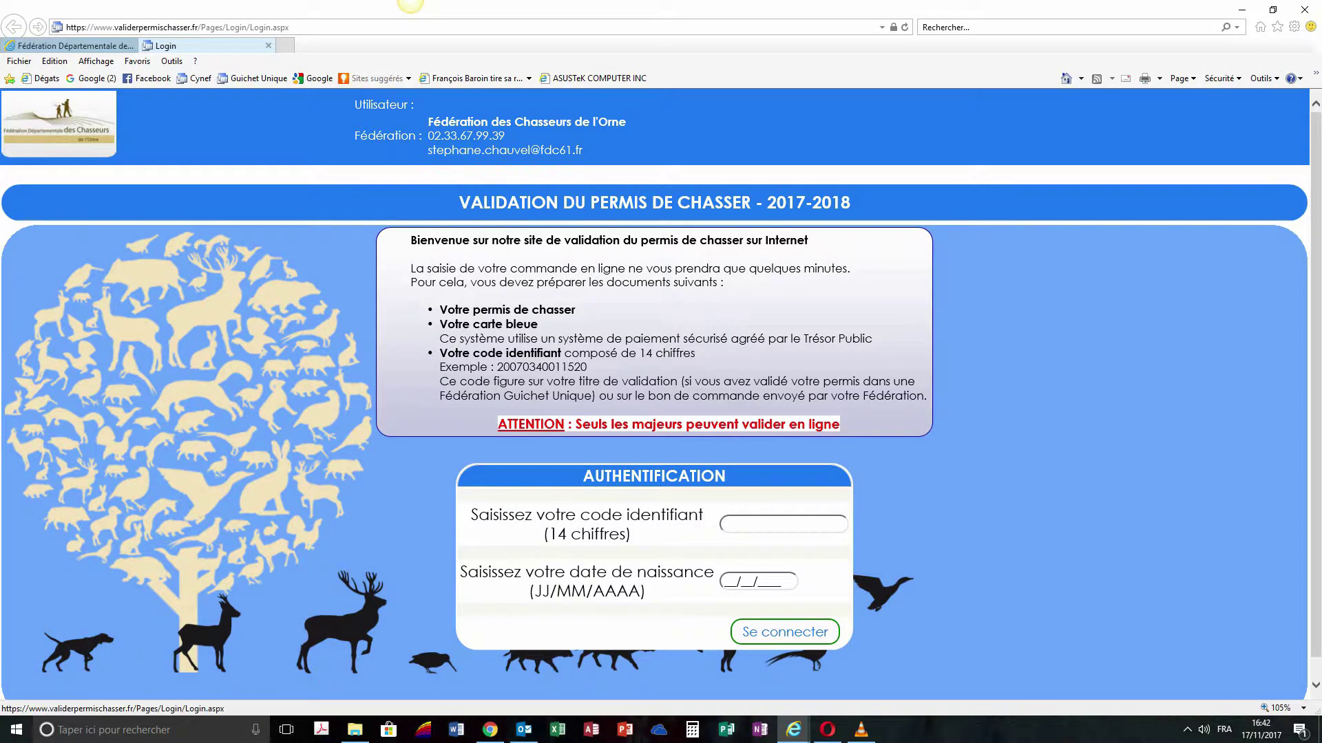
double_click(466, 135)
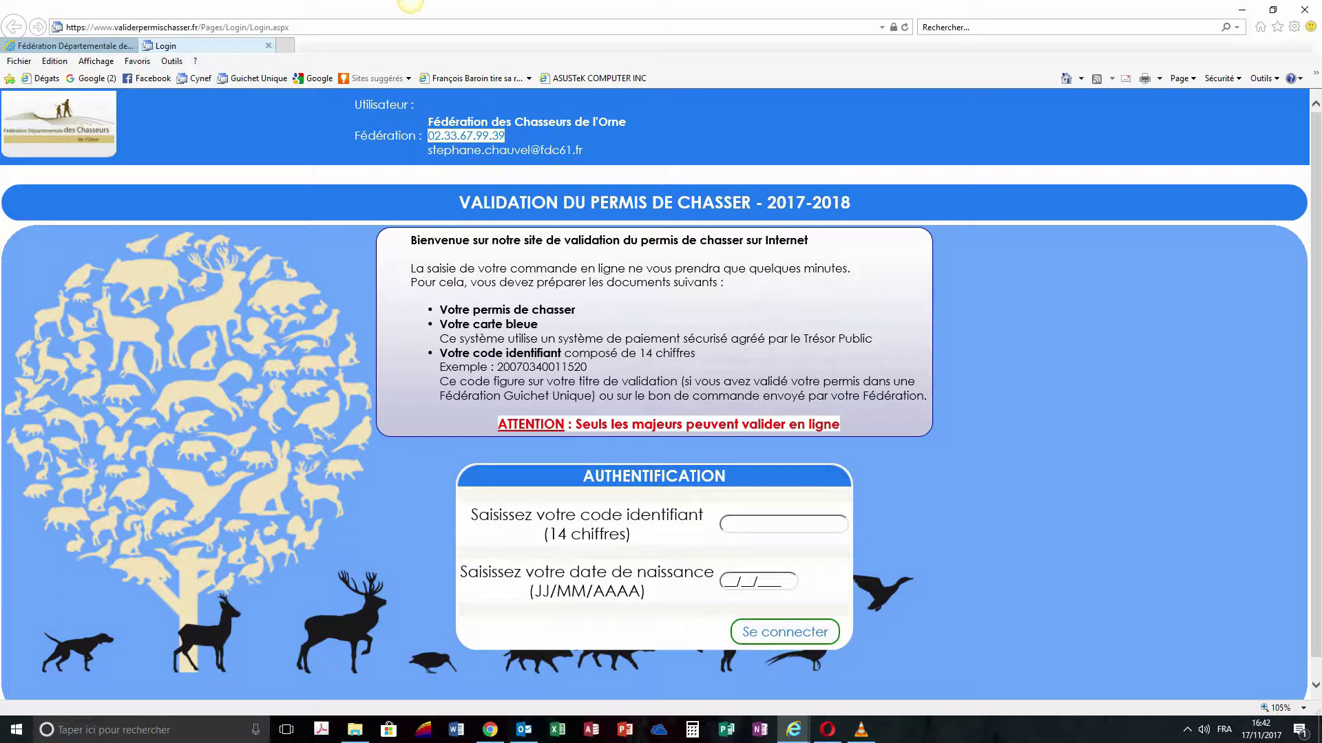
triple_click(527, 121)
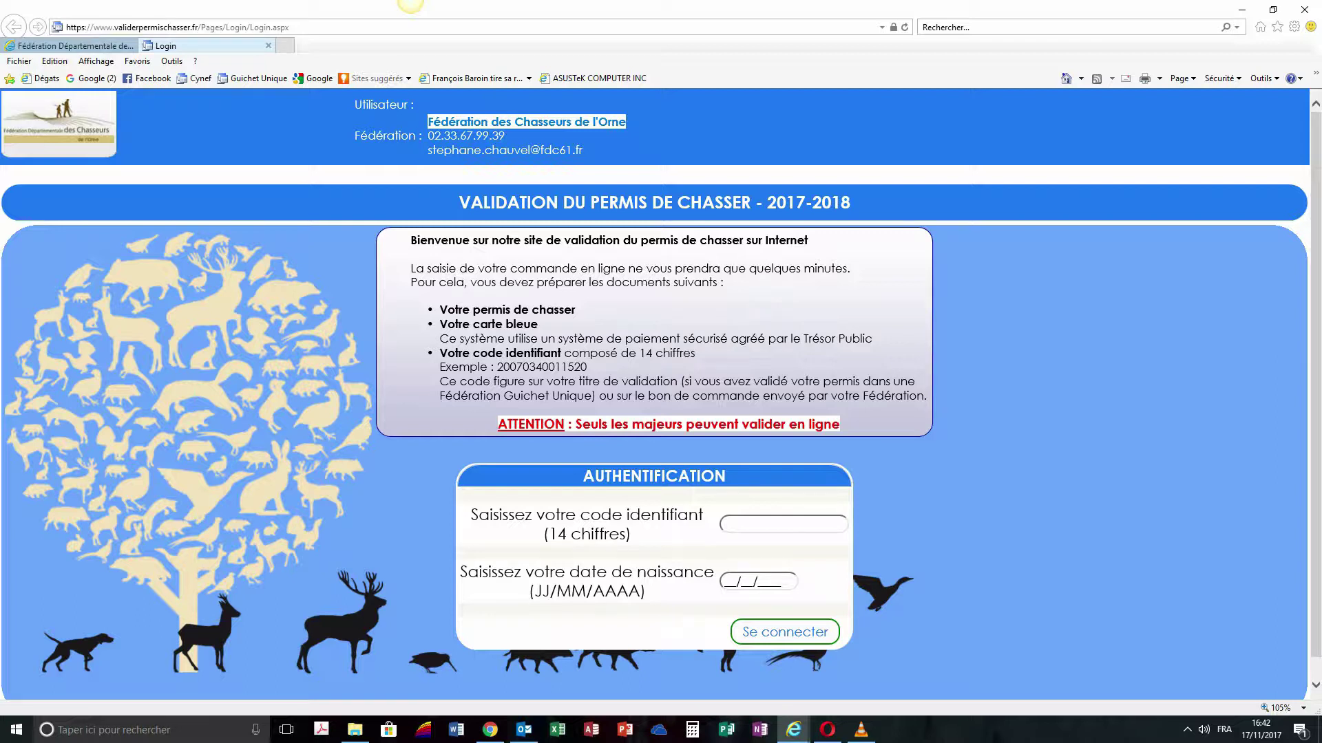
Log in with the hunter's 14-digit identifier code and date of birth.
left_click(730, 525)
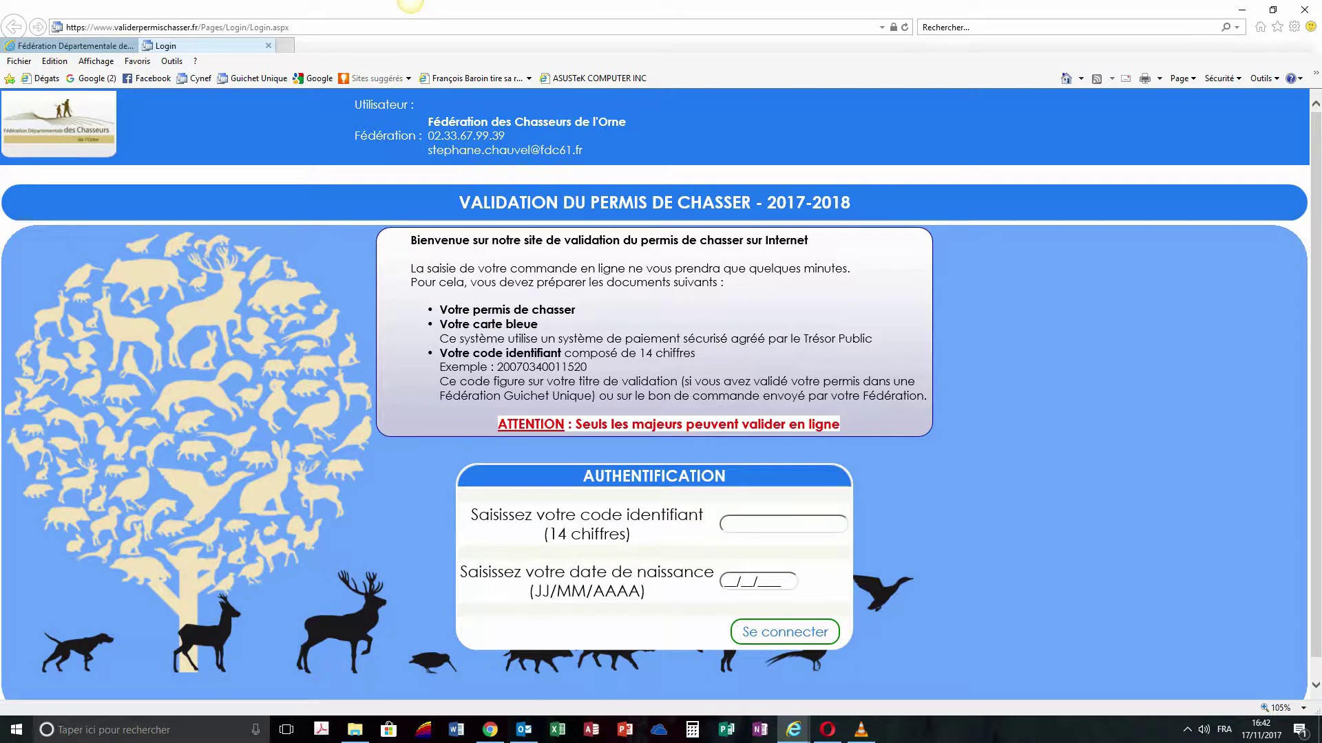
key("Tab")
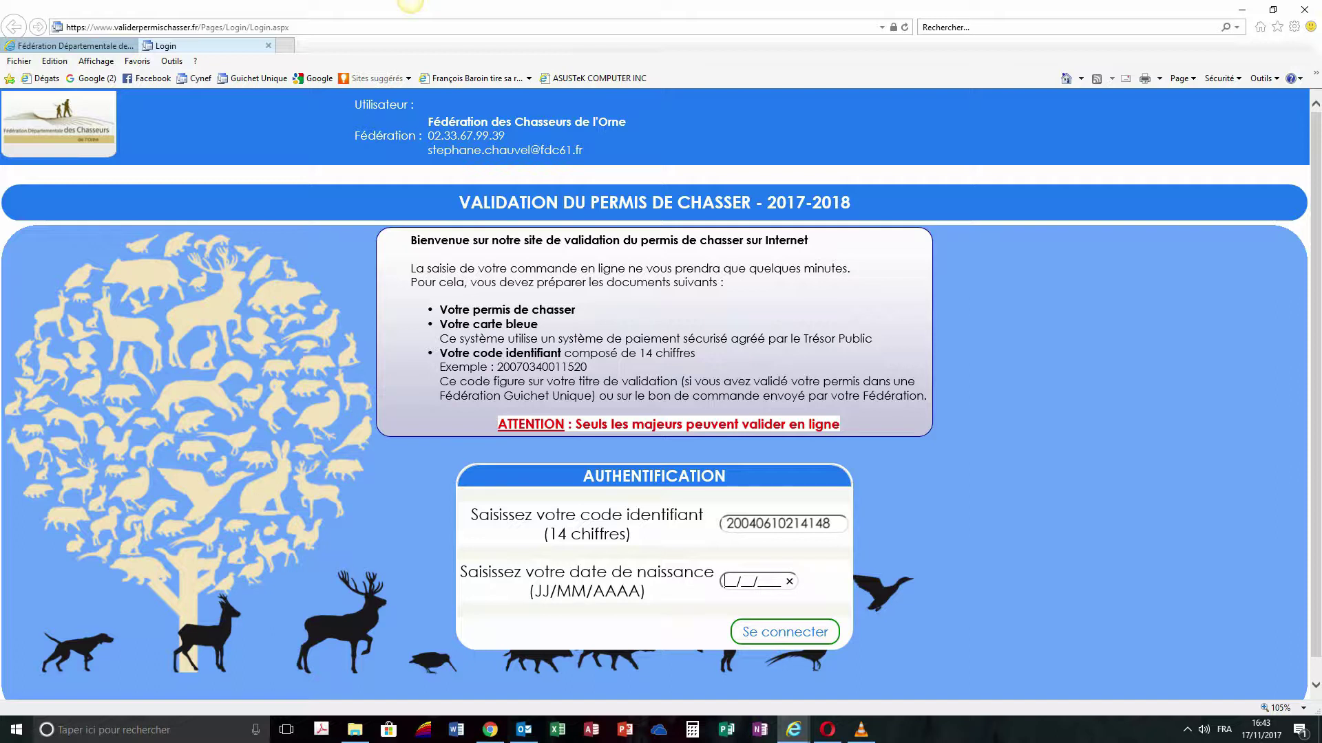
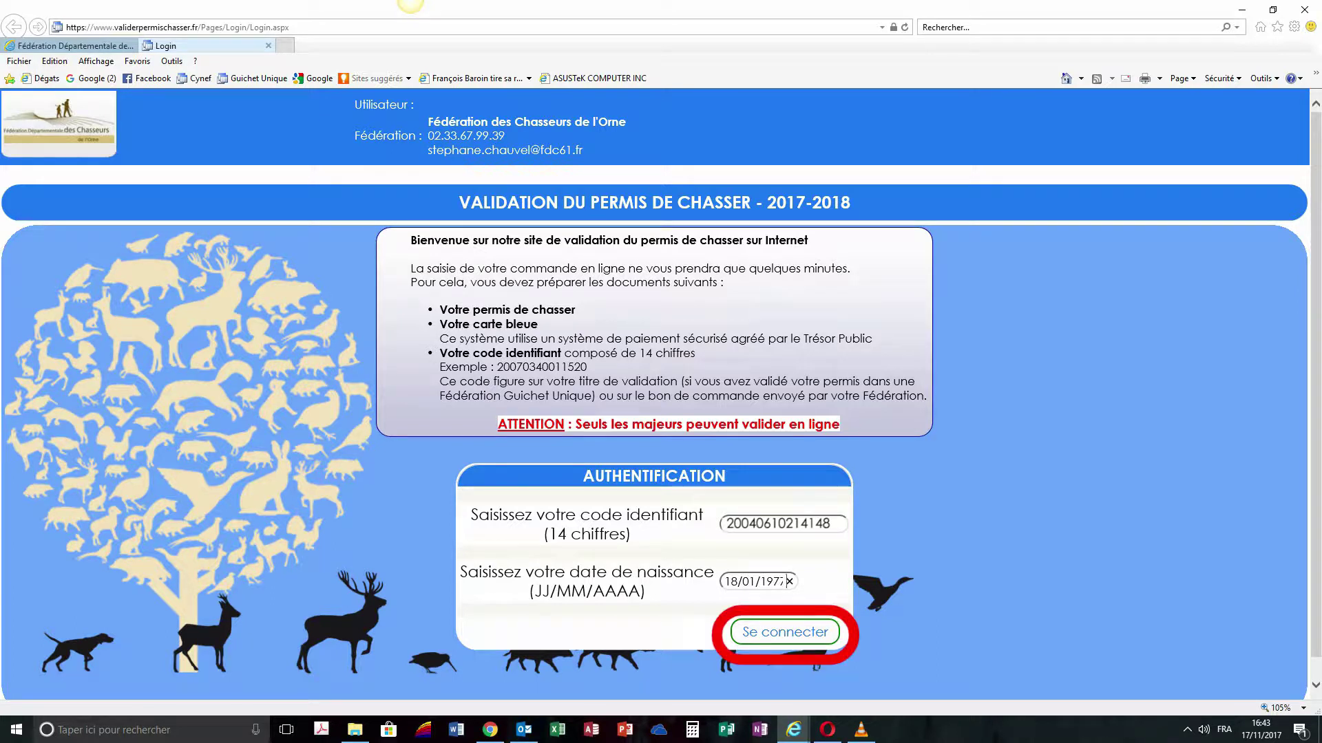
key("Return")
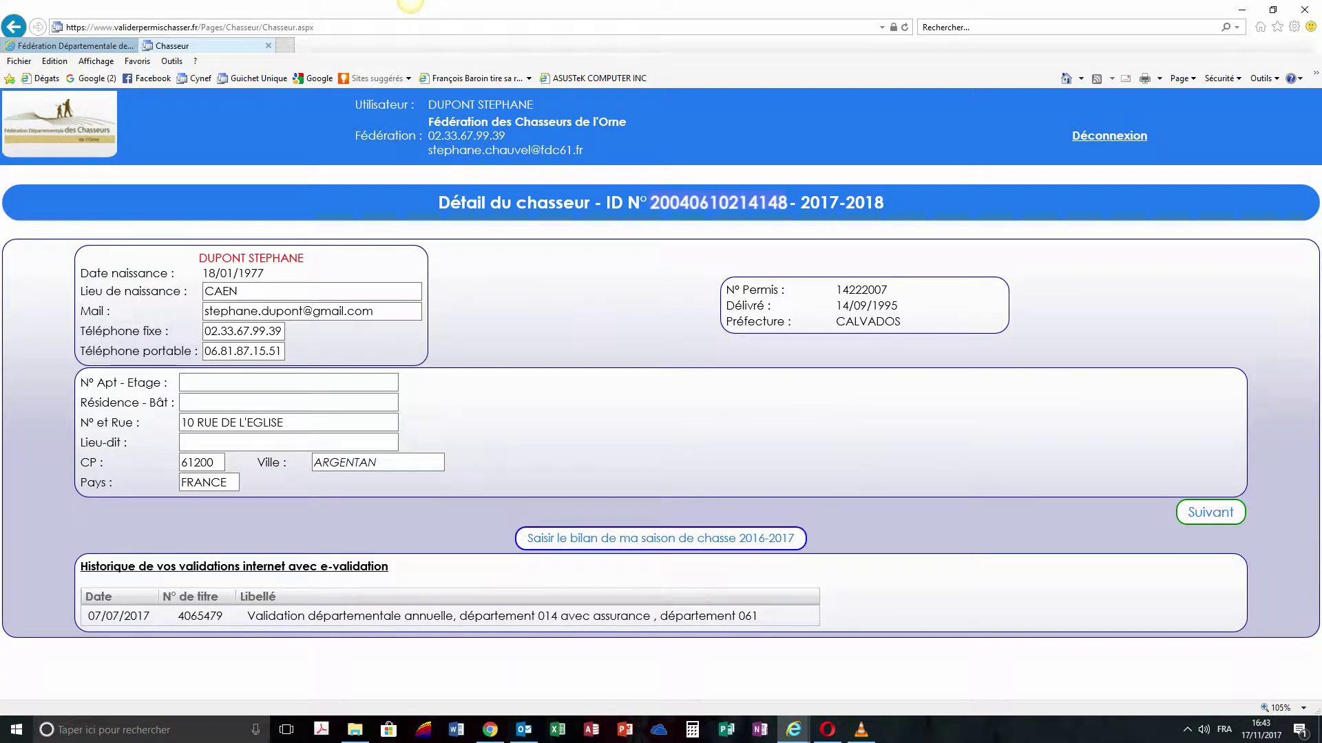
Review the hunter's e-mail, permit number, issue date and address, then continue with Suivant.
left_click(309, 311)
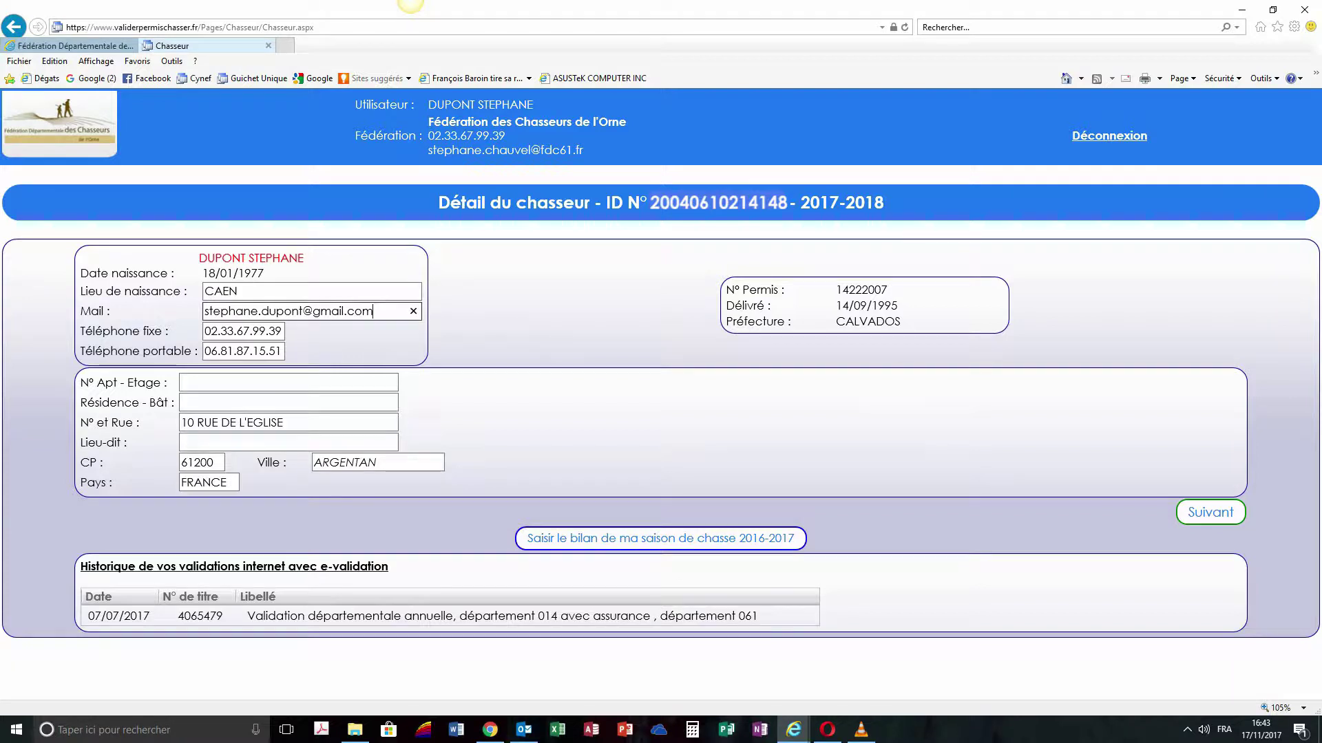
key("ctrl+a")
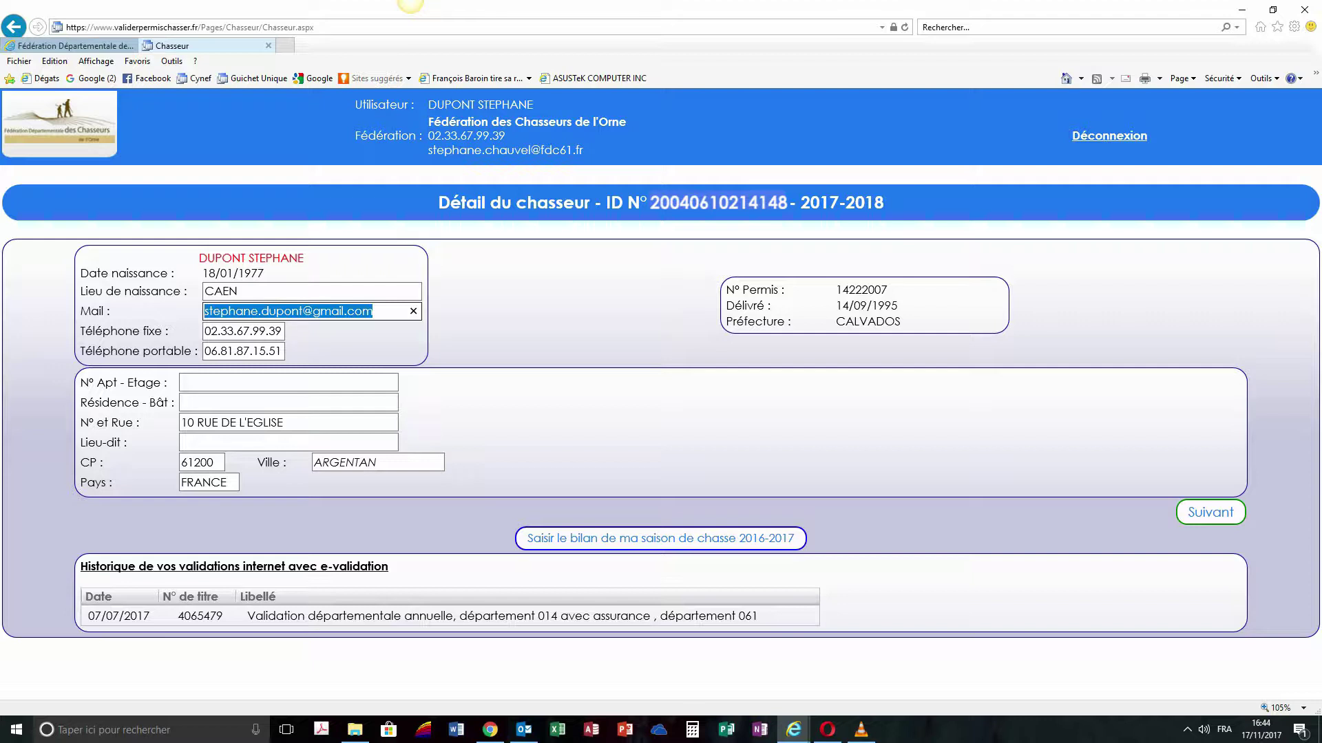
left_click_drag(726, 284, 903, 328)
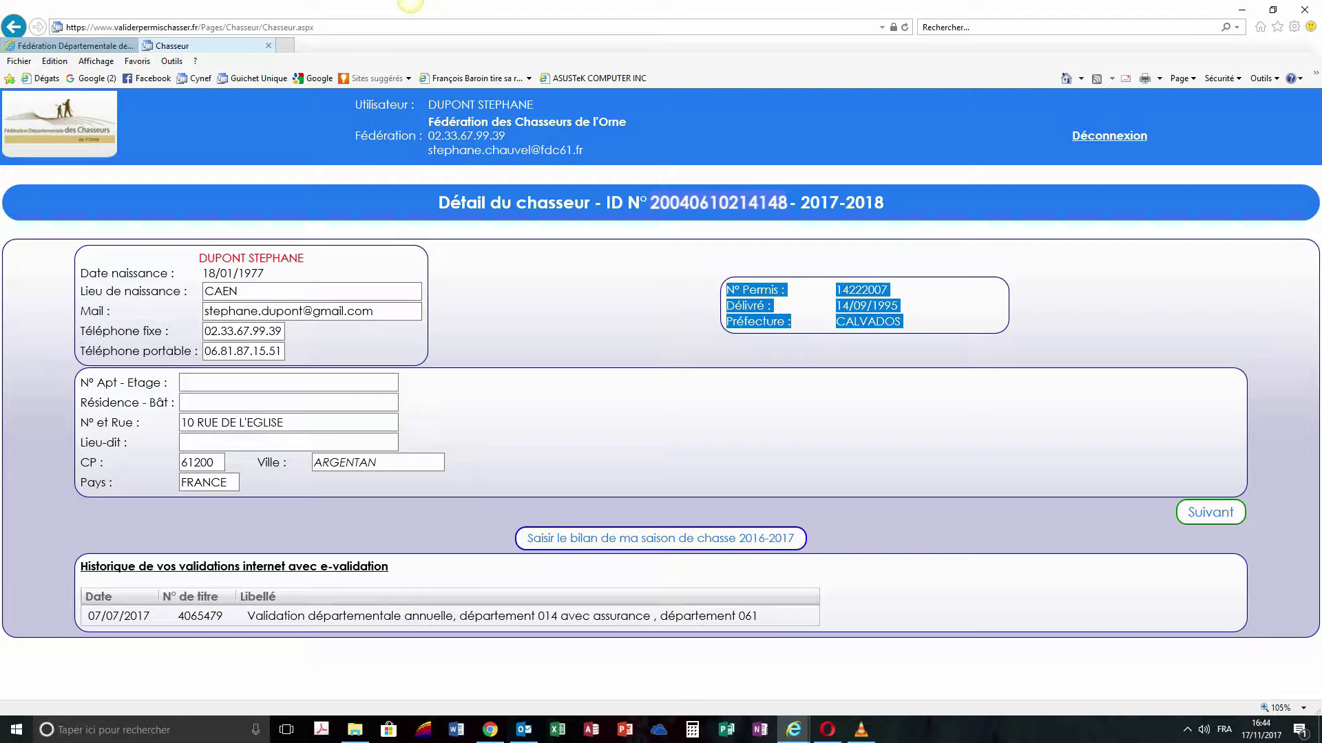
left_click(950, 344)
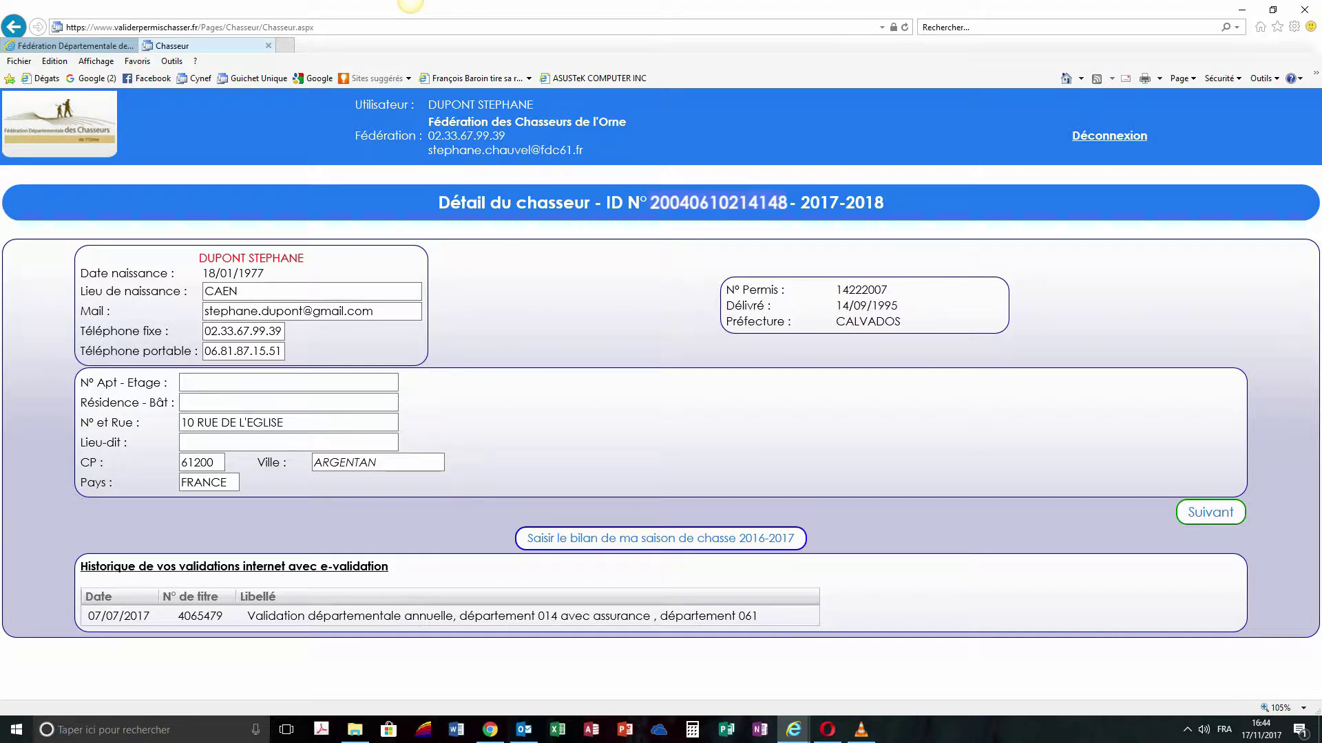
left_click(289, 423)
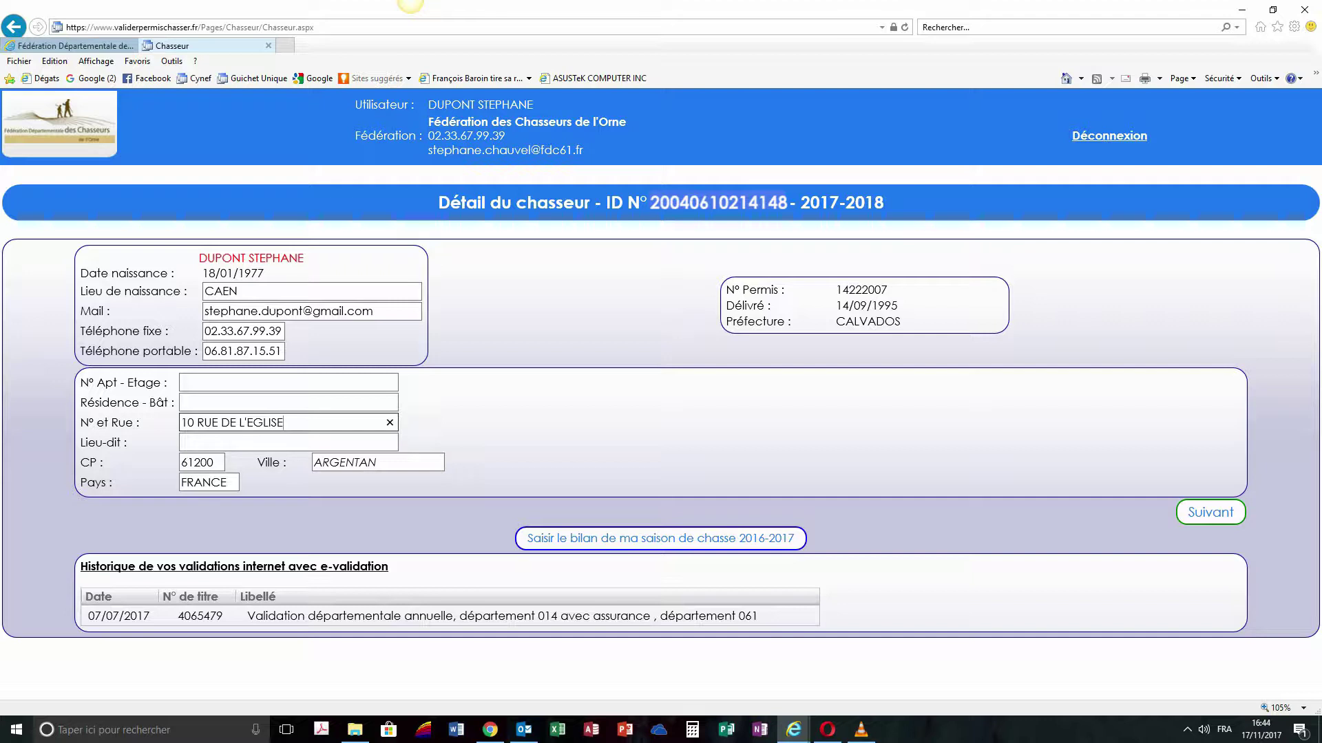
key("ctrl+a")
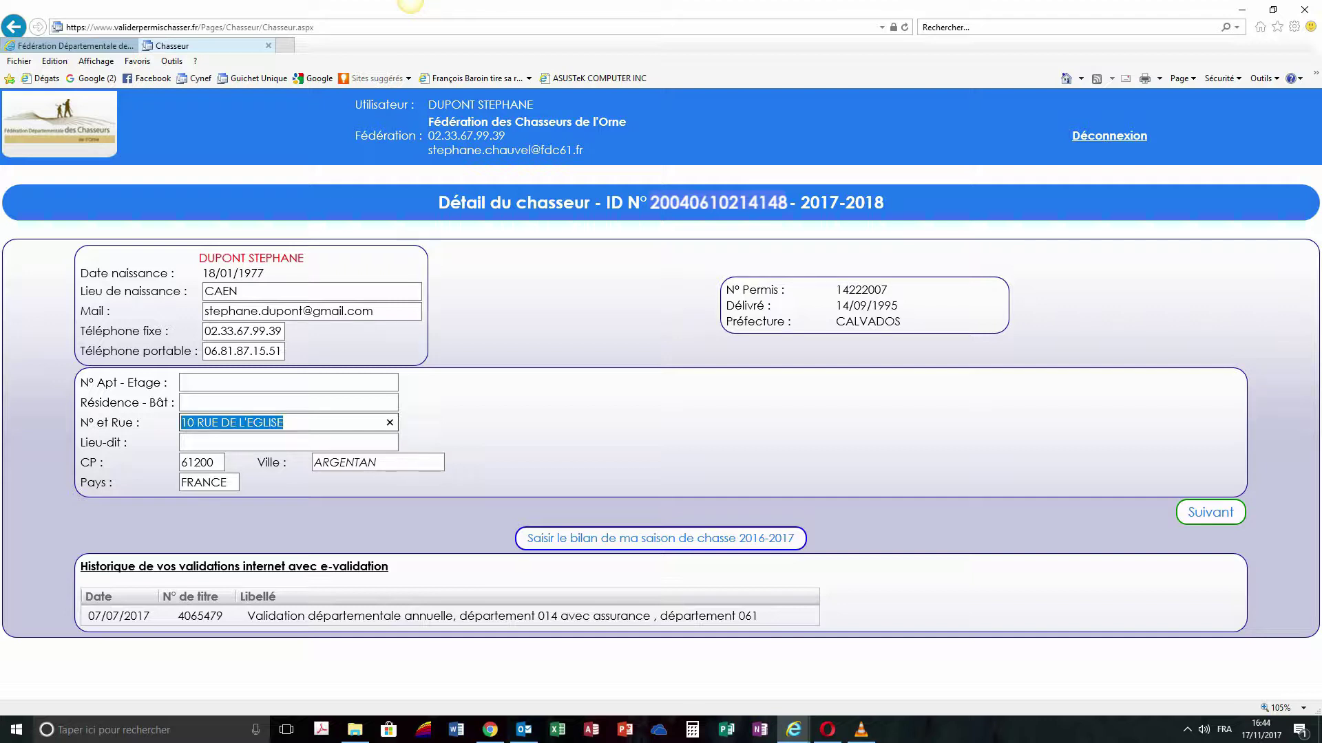
left_click(344, 463)
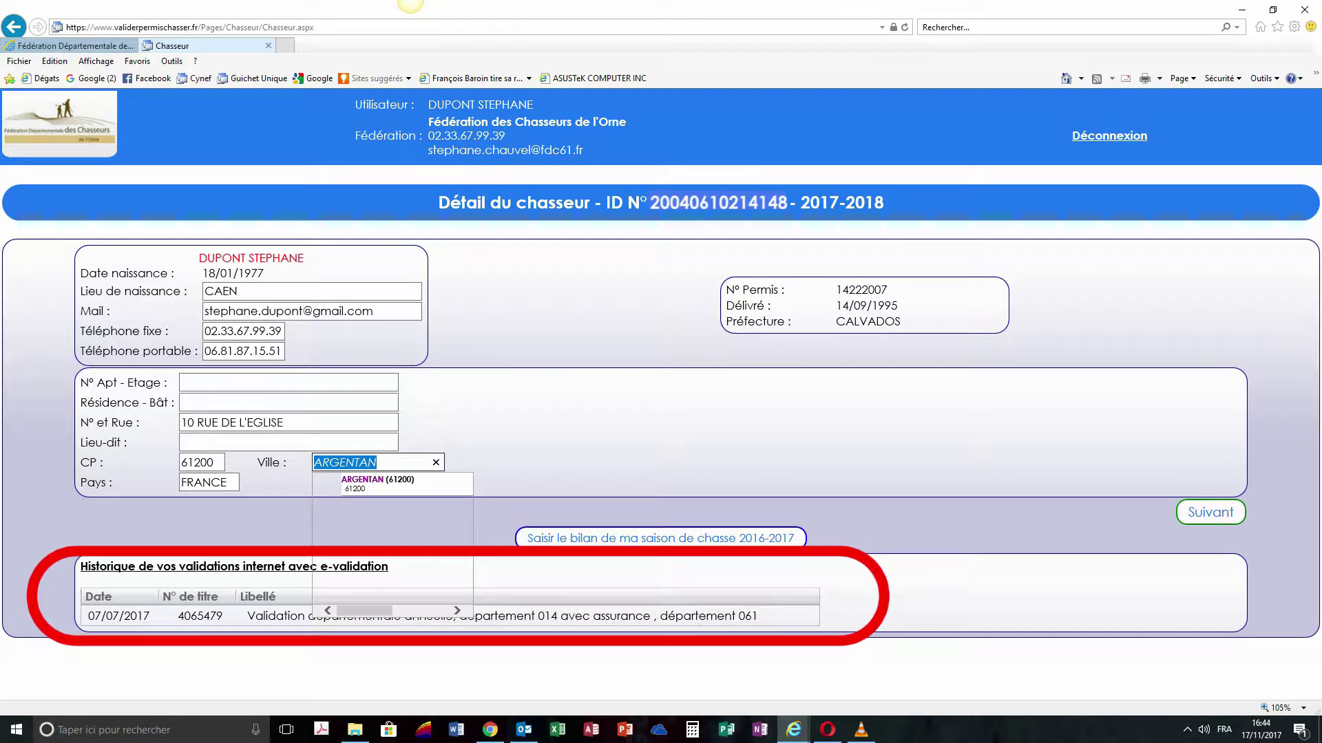
left_click(410, 2)
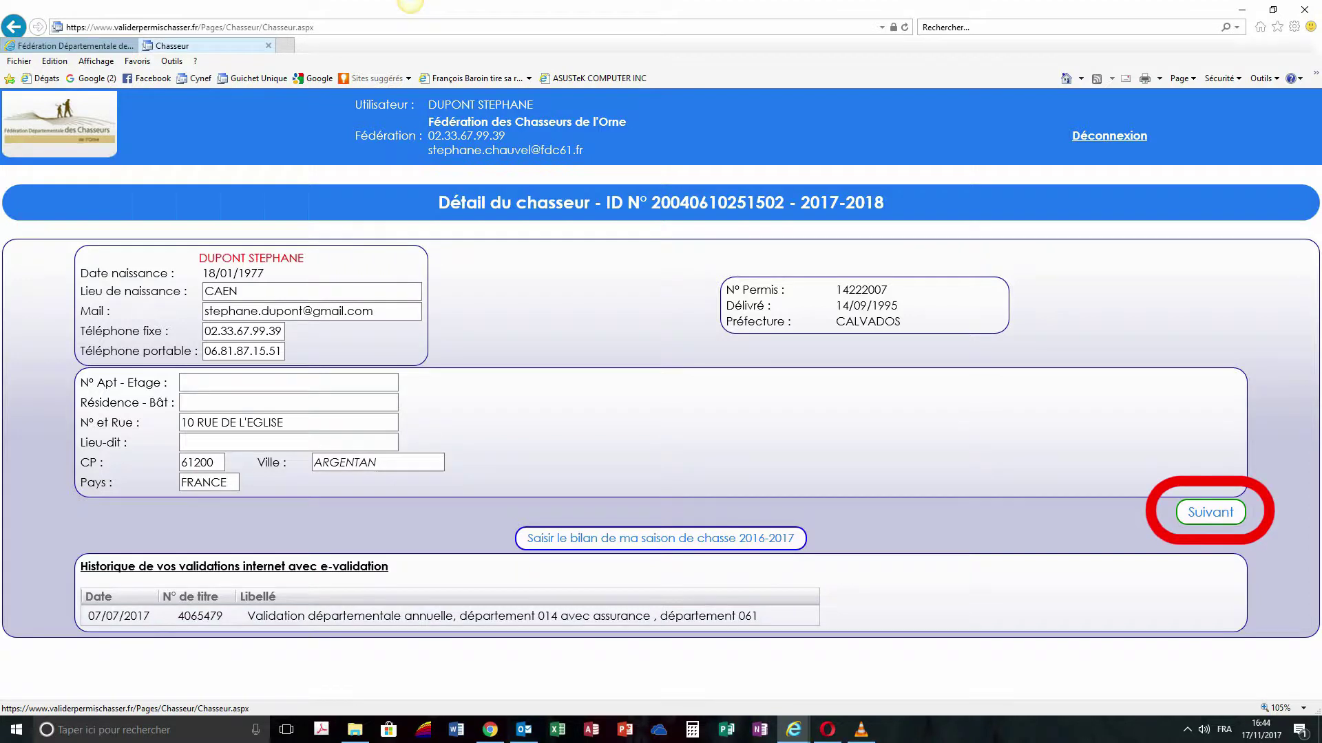
left_click(1210, 512)
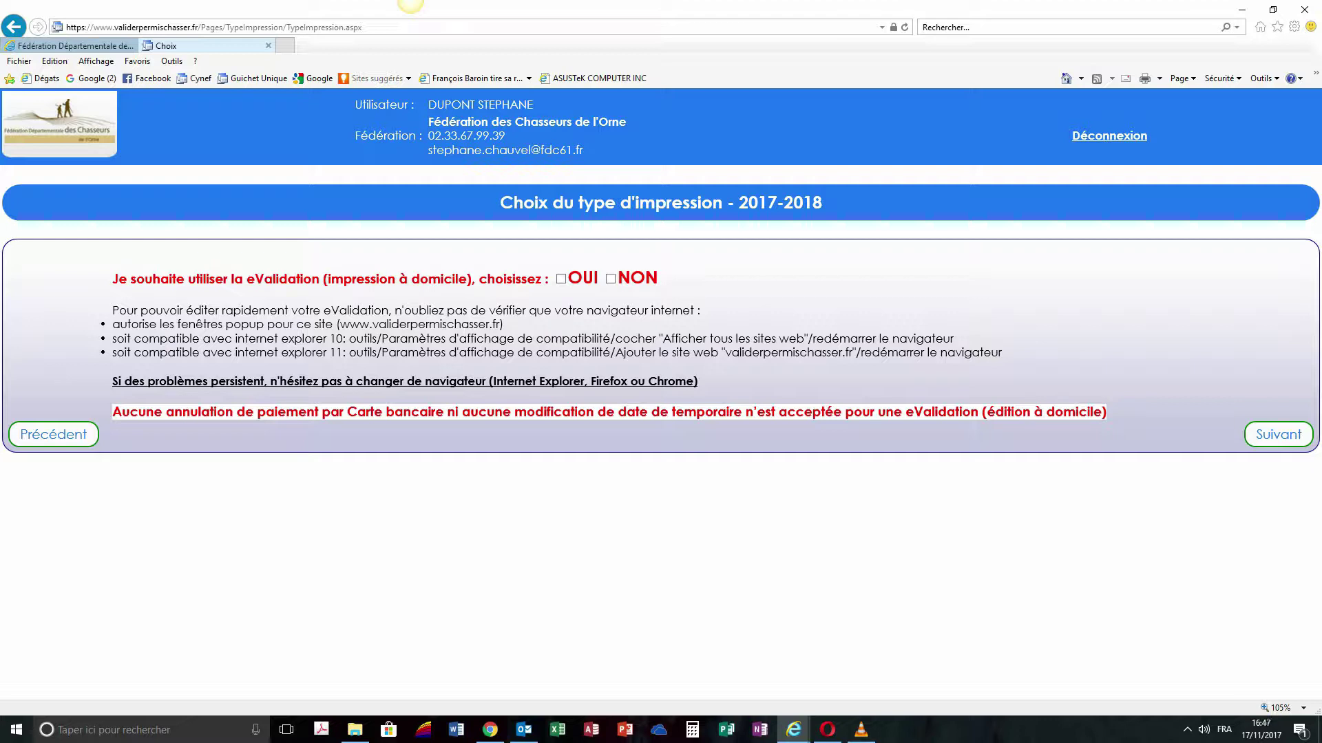
Choose OUI for home-printed eValidation and continue to the validation choices.
left_click(561, 279)
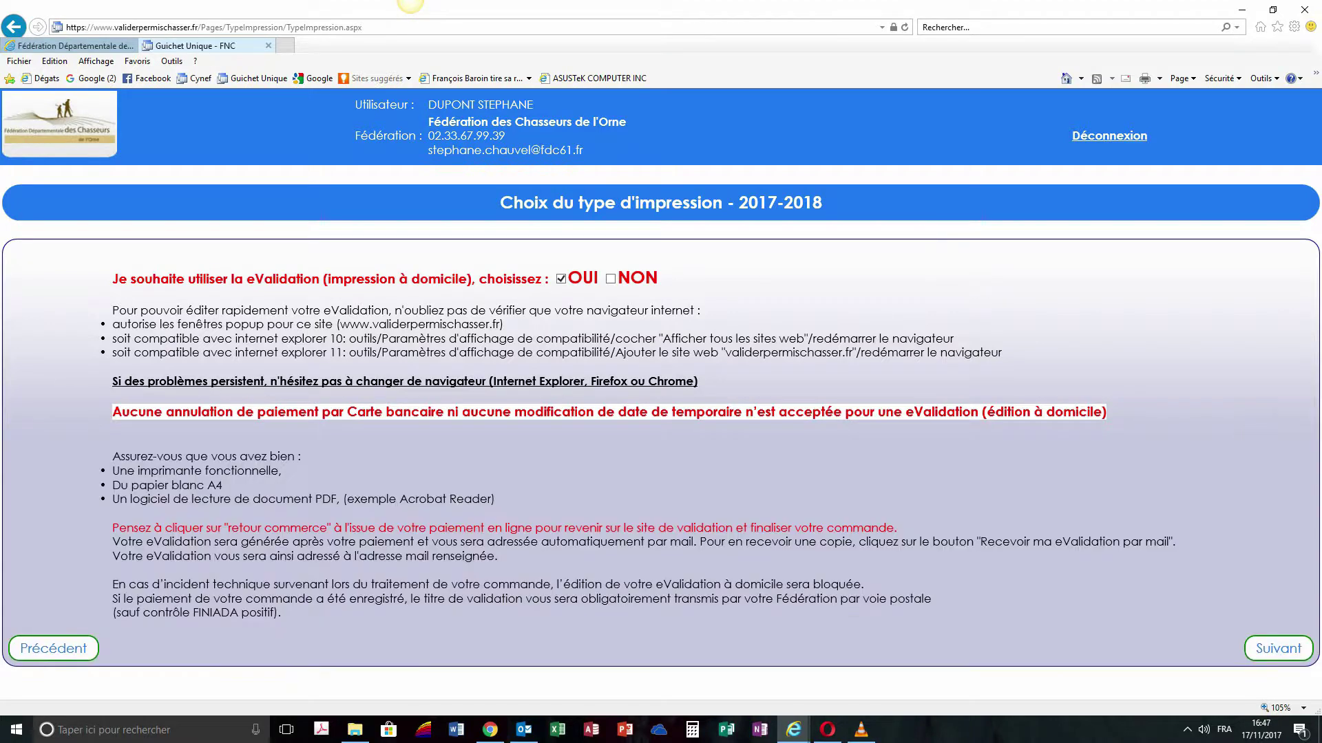
left_click(611, 279)
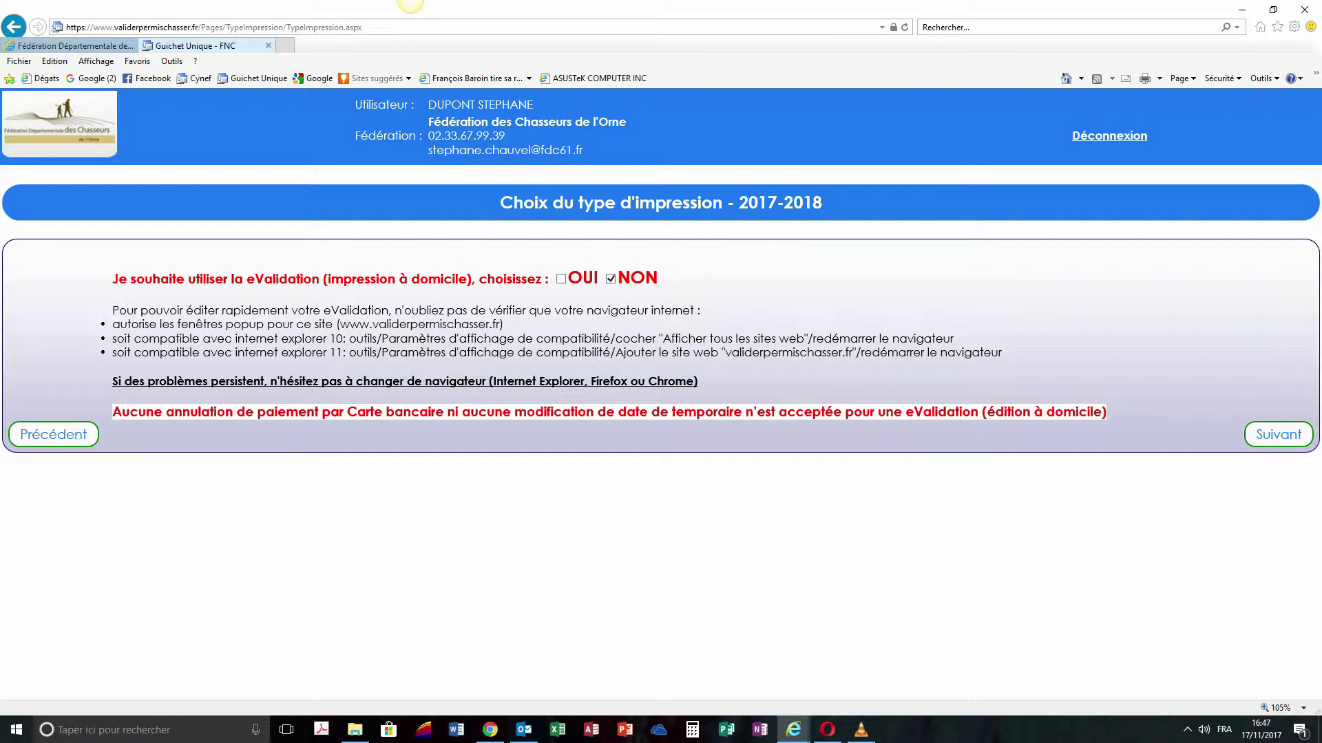
left_click(561, 279)
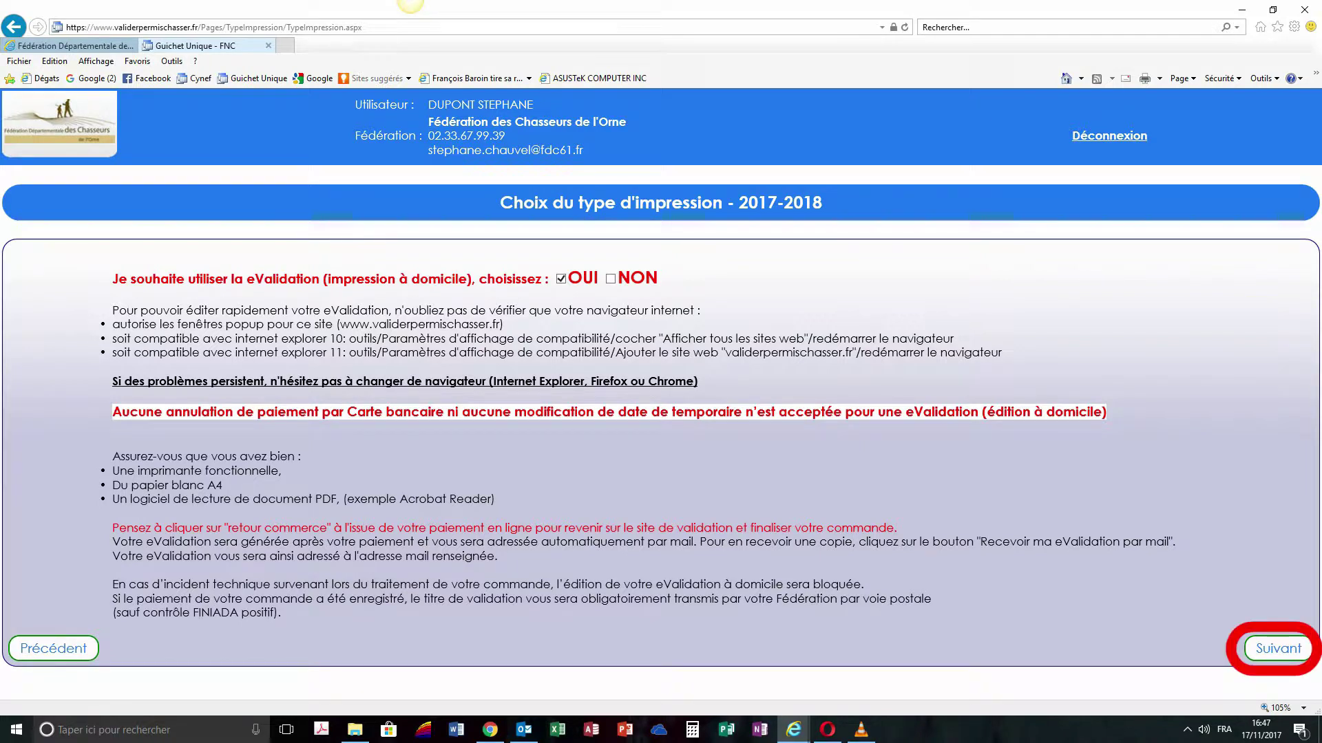
left_click(1278, 648)
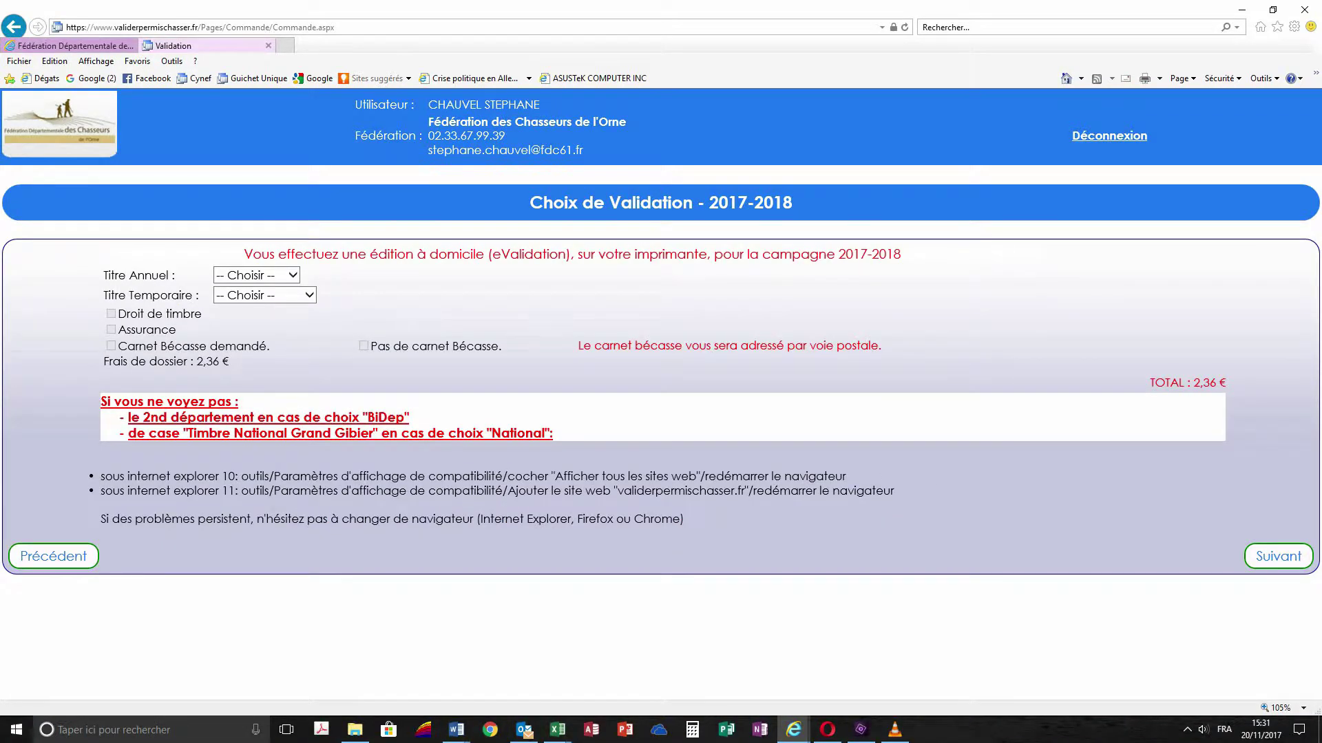
Choose a BiDep annual title with 61 ORNE and 72 SARTHE as departments.
left_click(257, 275)
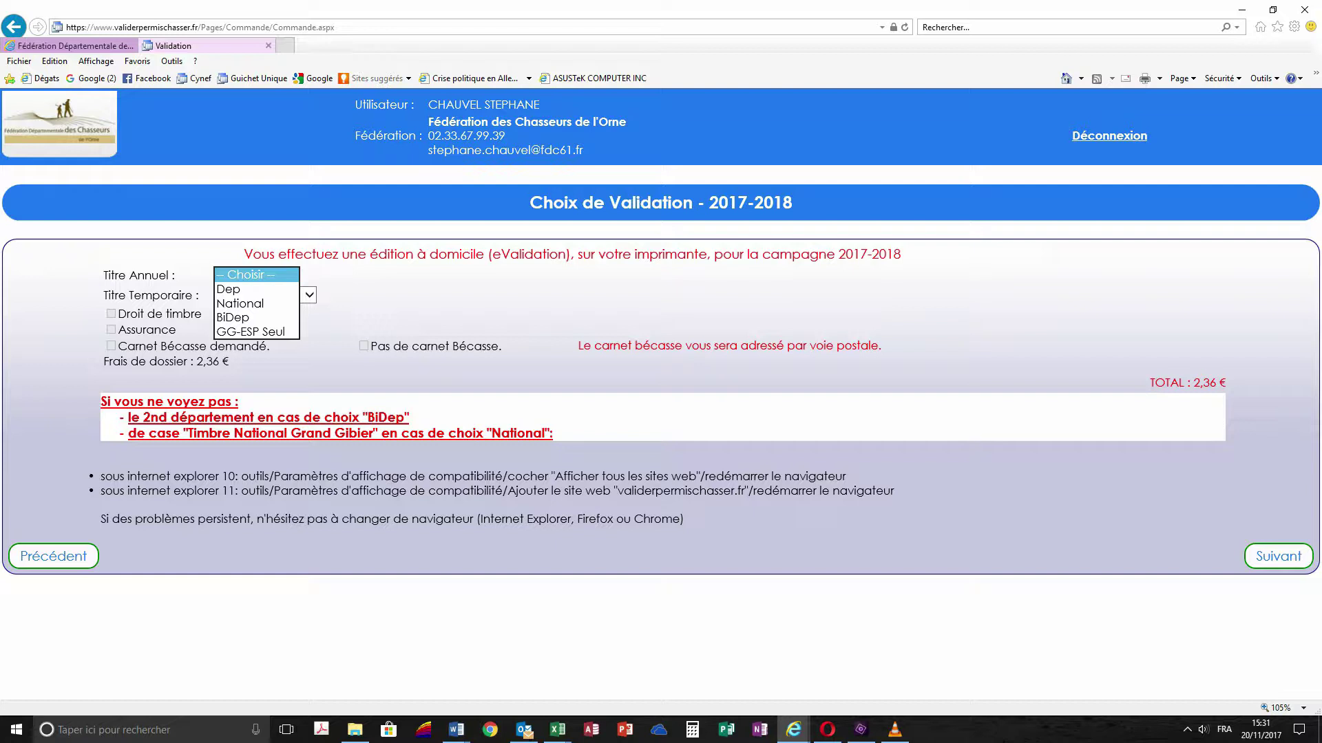
left_click(232, 317)
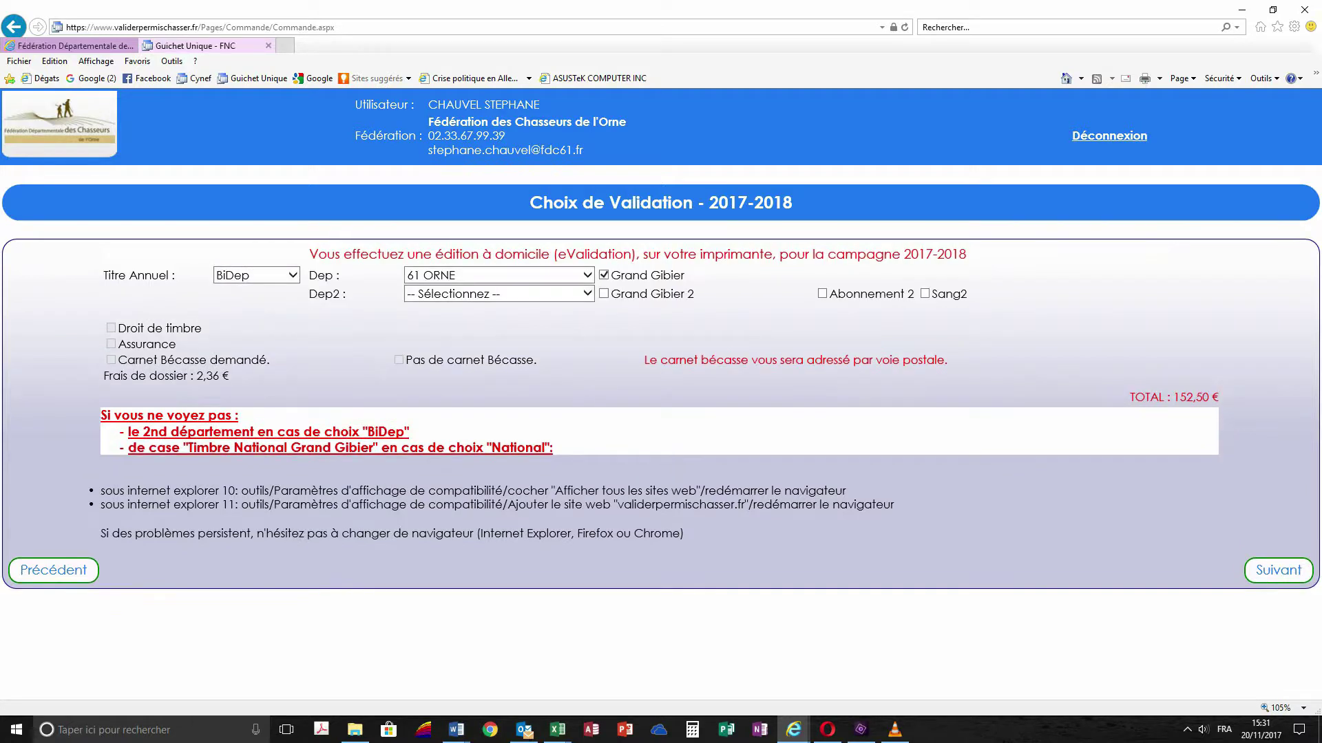
left_click(588, 275)
mouse_move(587, 323)
left_mouse_down()
mouse_move(587, 142)
mouse_move(587, 384)
mouse_move(587, 335)
left_mouse_up()
key("Return")
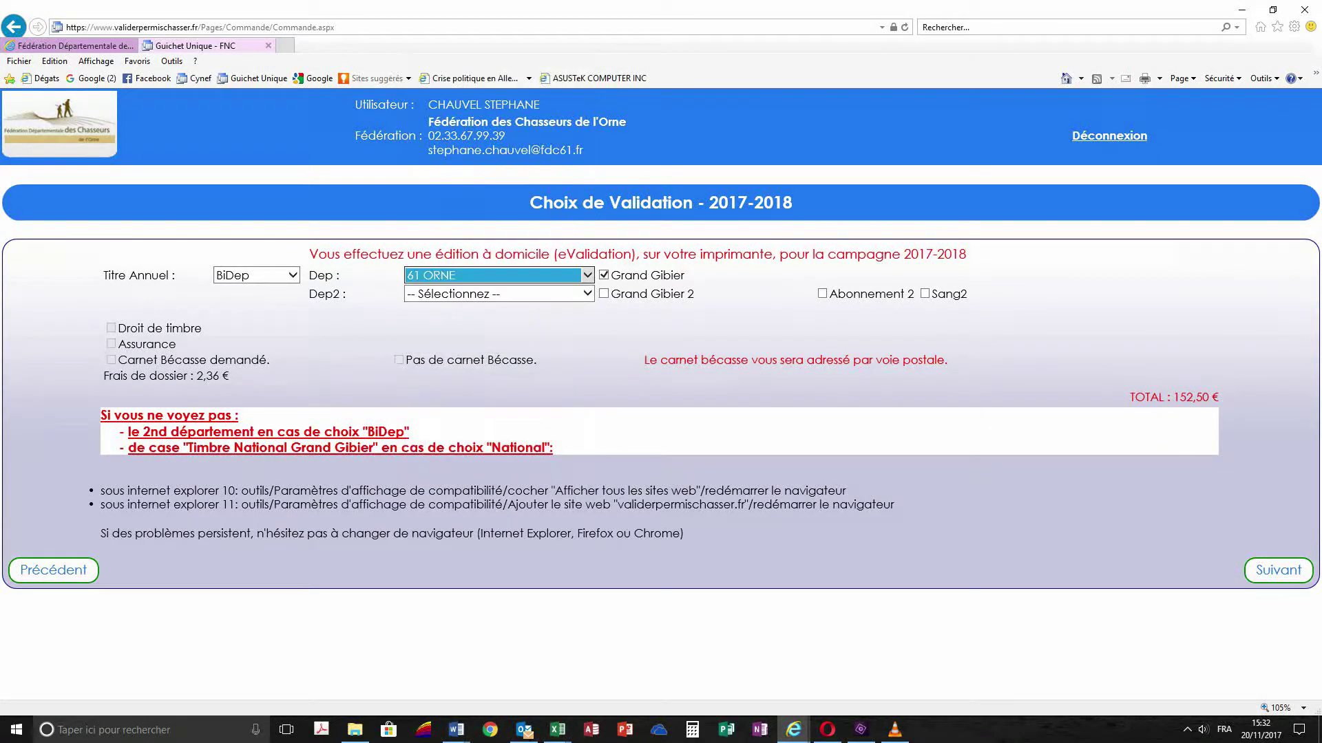
key("alt+Down")
scroll(499, 495, "down", 4)
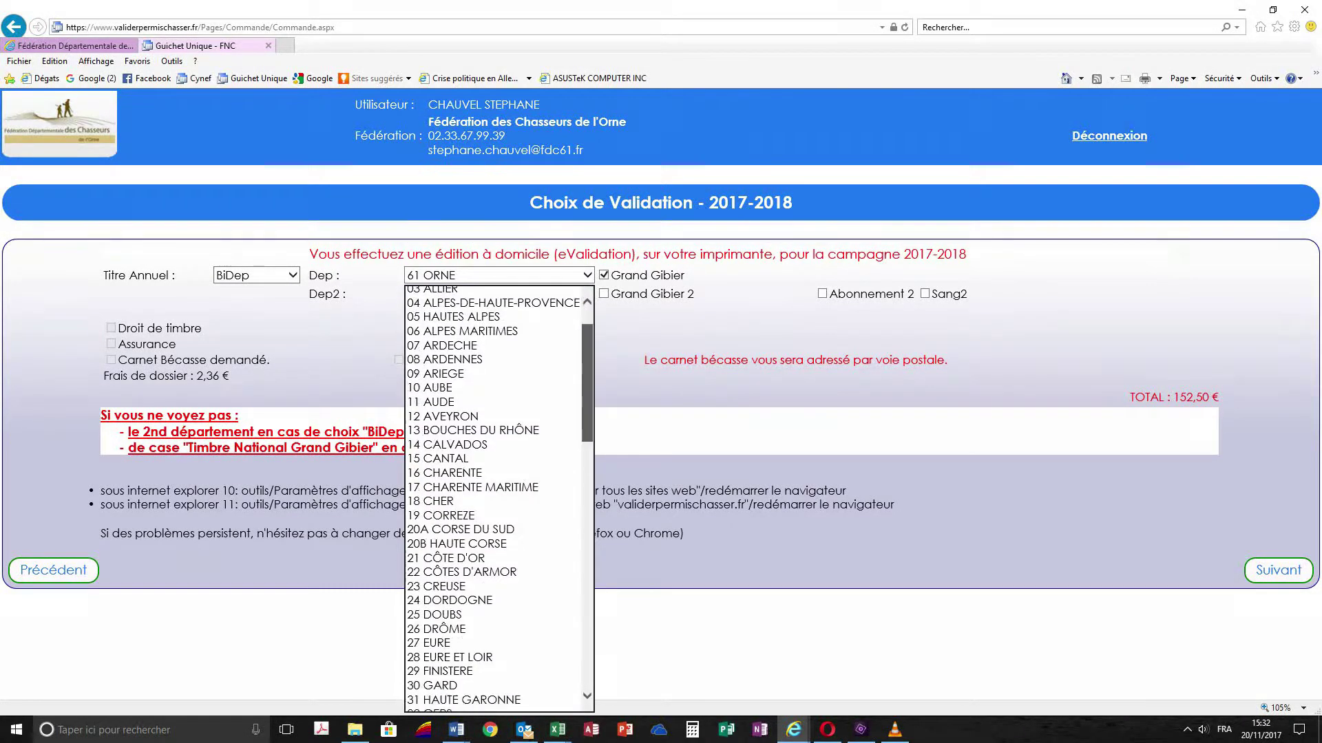
scroll(499, 500, "down", 13)
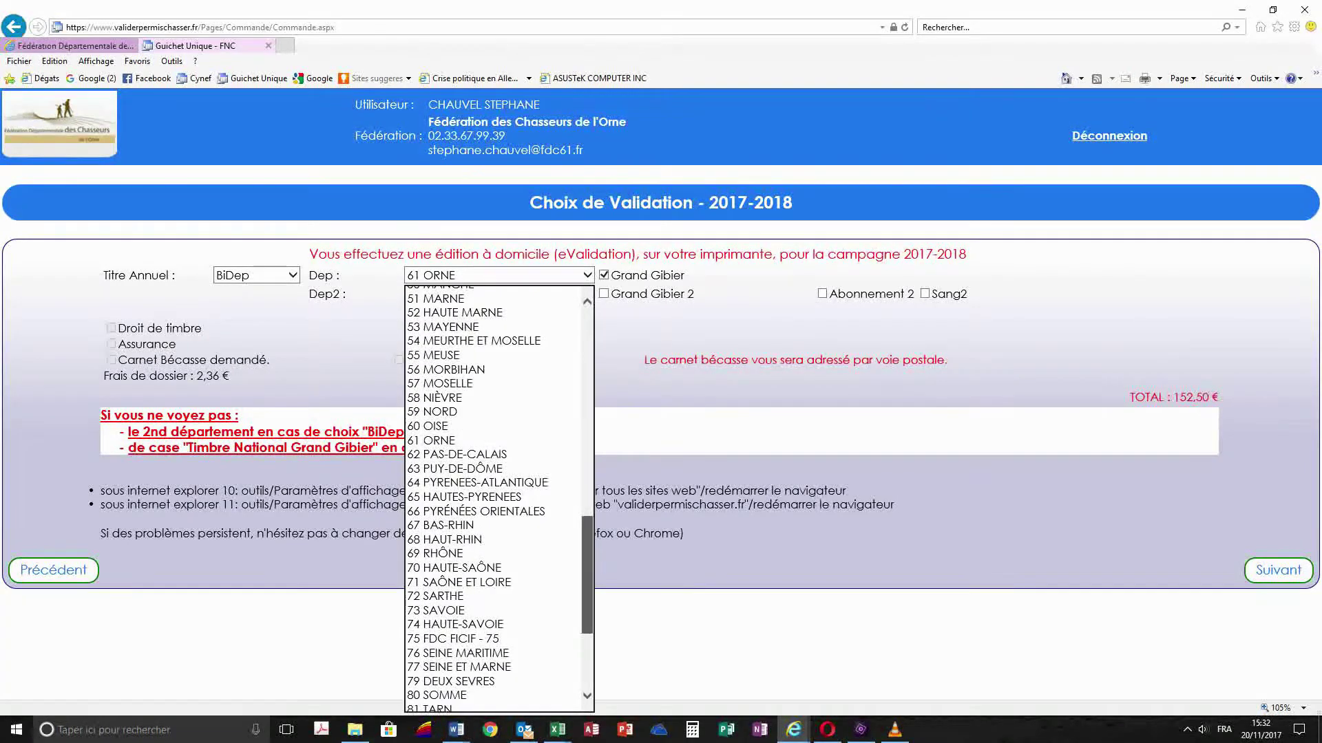
left_click(441, 566)
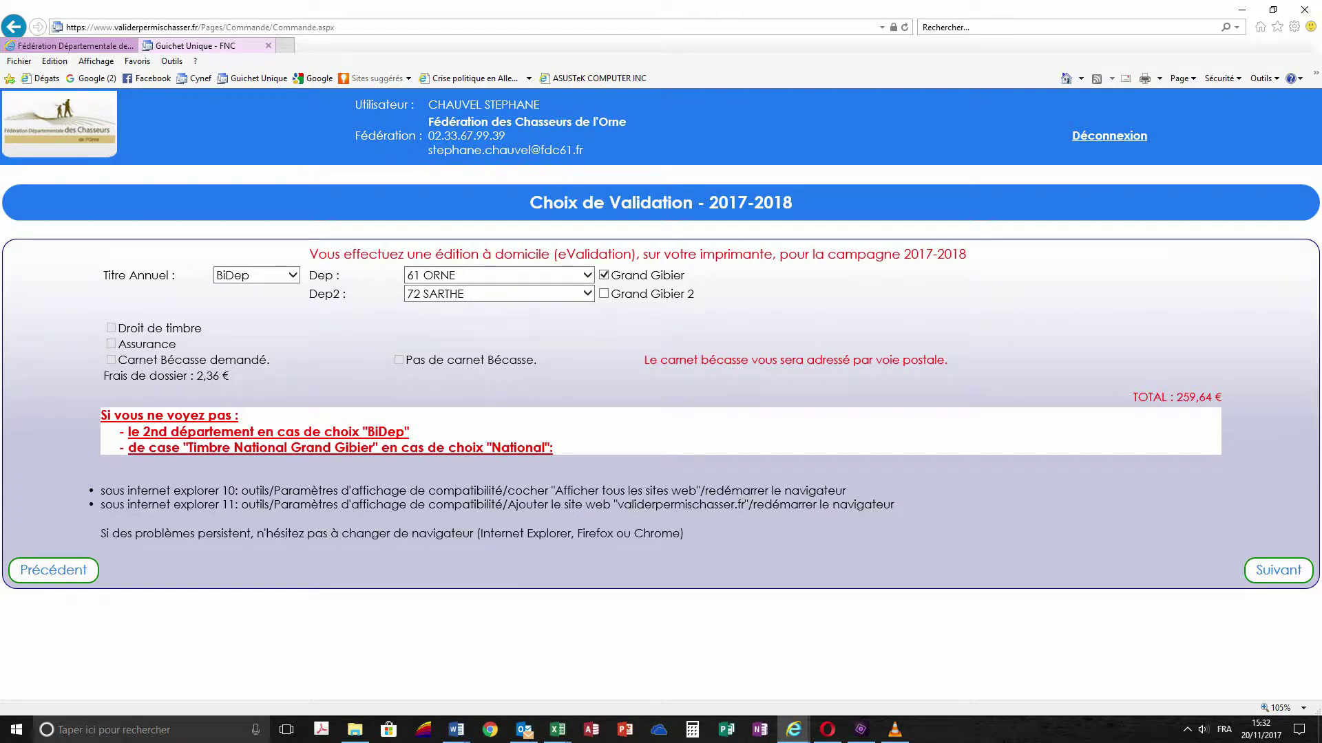
Tick Grand Gibier for both departments and submit the 289,64 € annual validation.
left_click(604, 294)
left_click(603, 275)
key("space")
left_click_drag(178, 344, 107, 344)
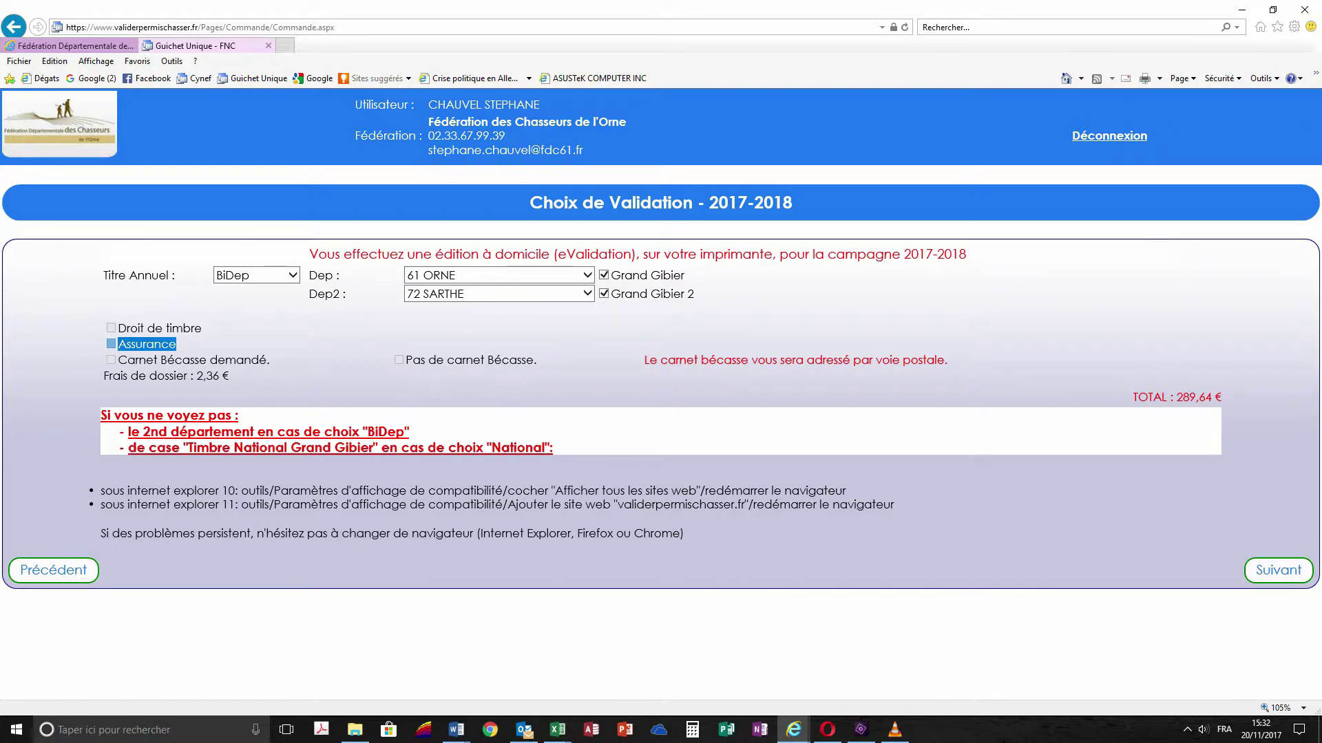
left_click_drag(539, 360, 107, 360)
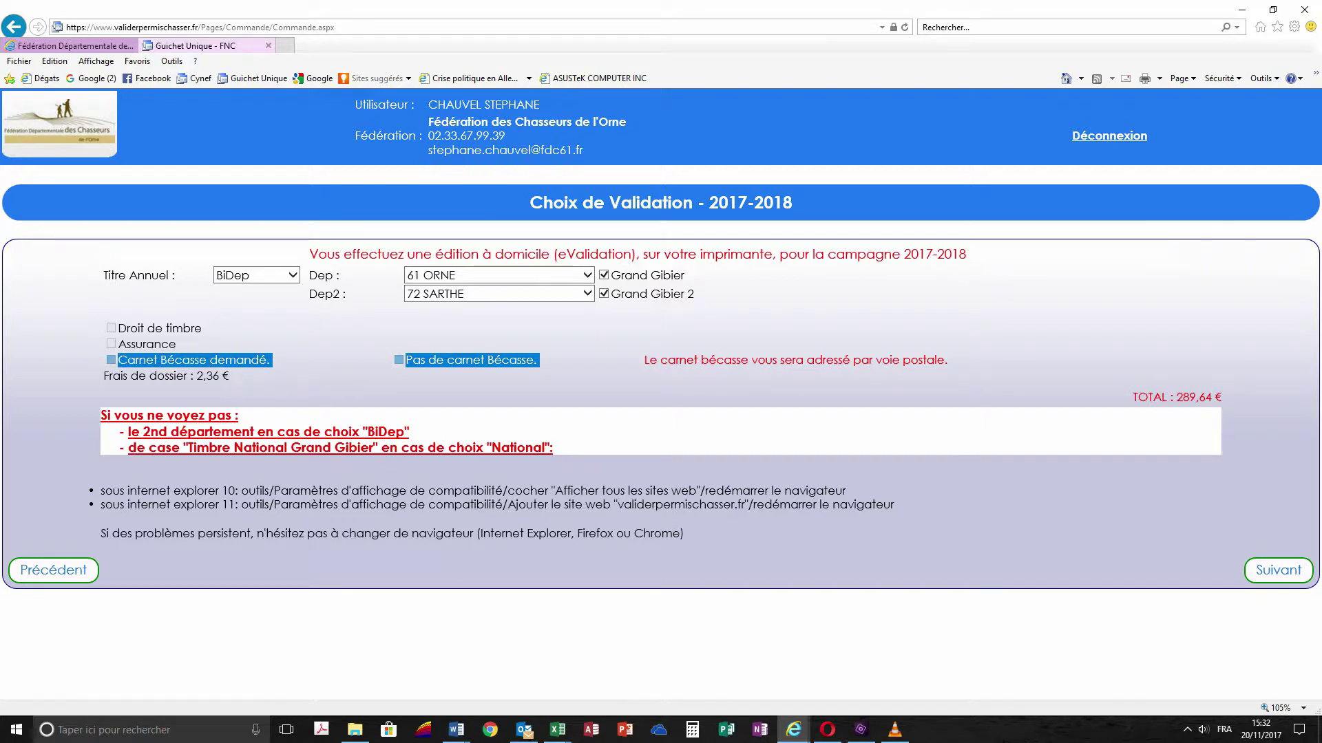
left_click(96, 360)
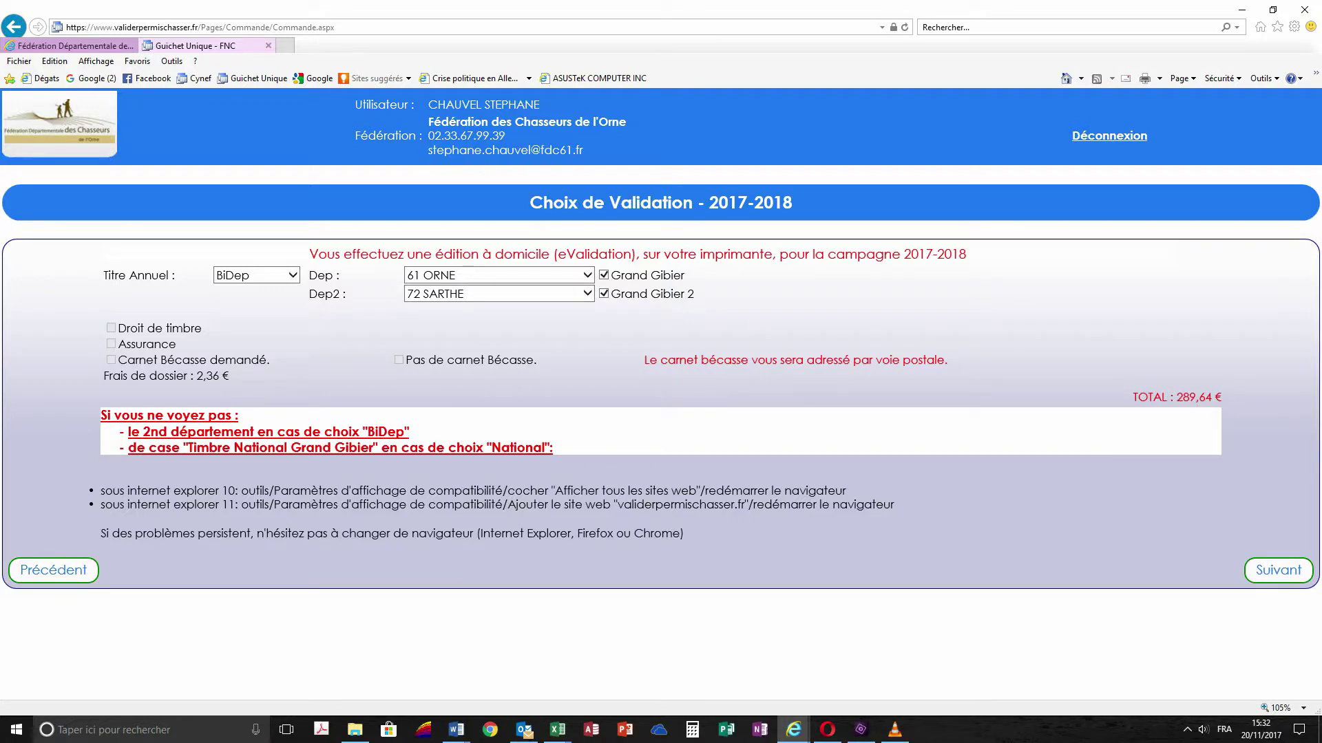
mouse_move(1196, 406)
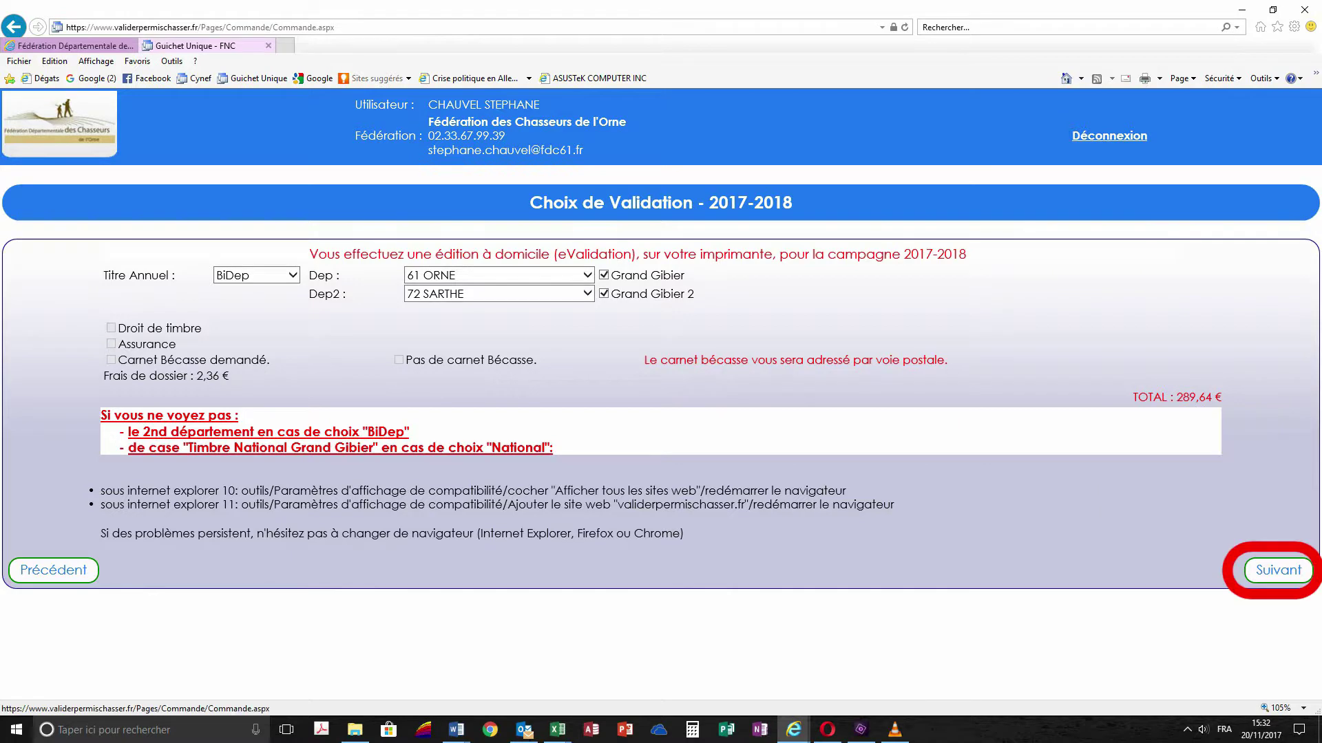
left_click(1278, 570)
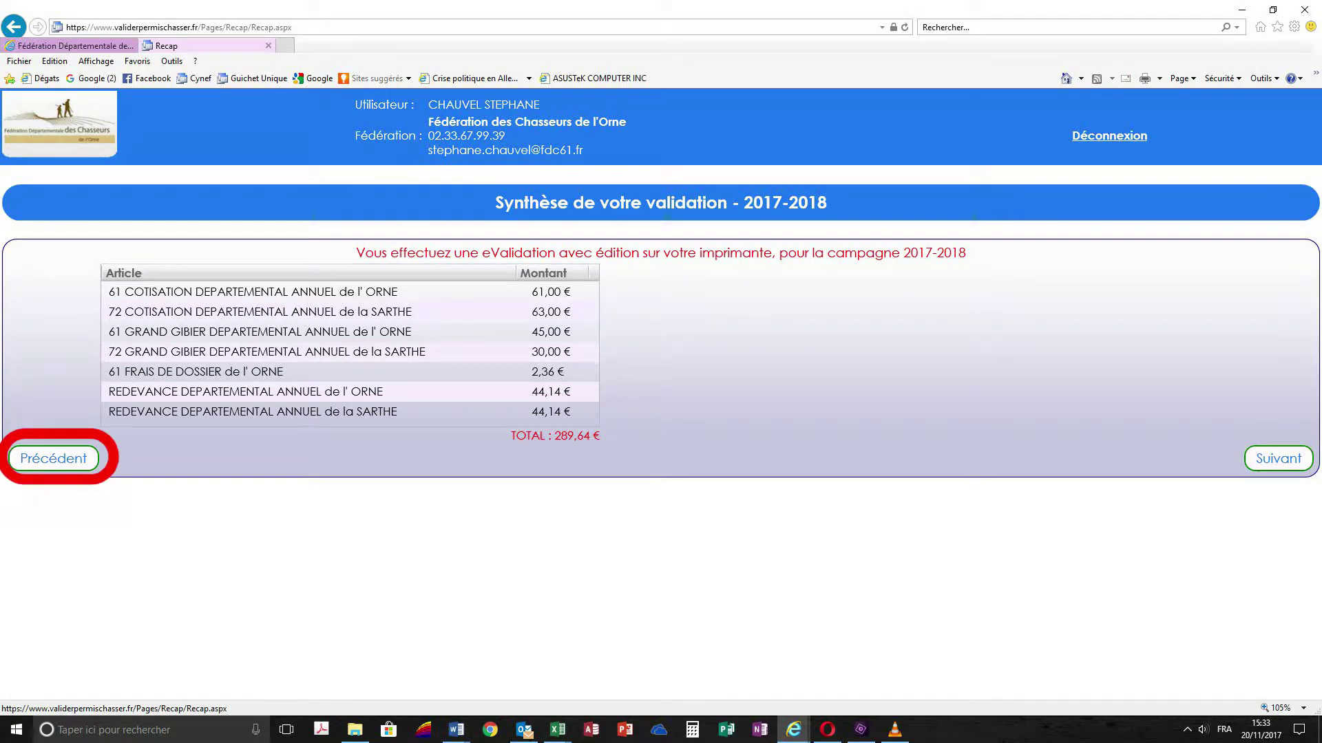
Go back from the 289,64 € Synthèse page to the Choix de Validation form with Précédent.
left_click(53, 458)
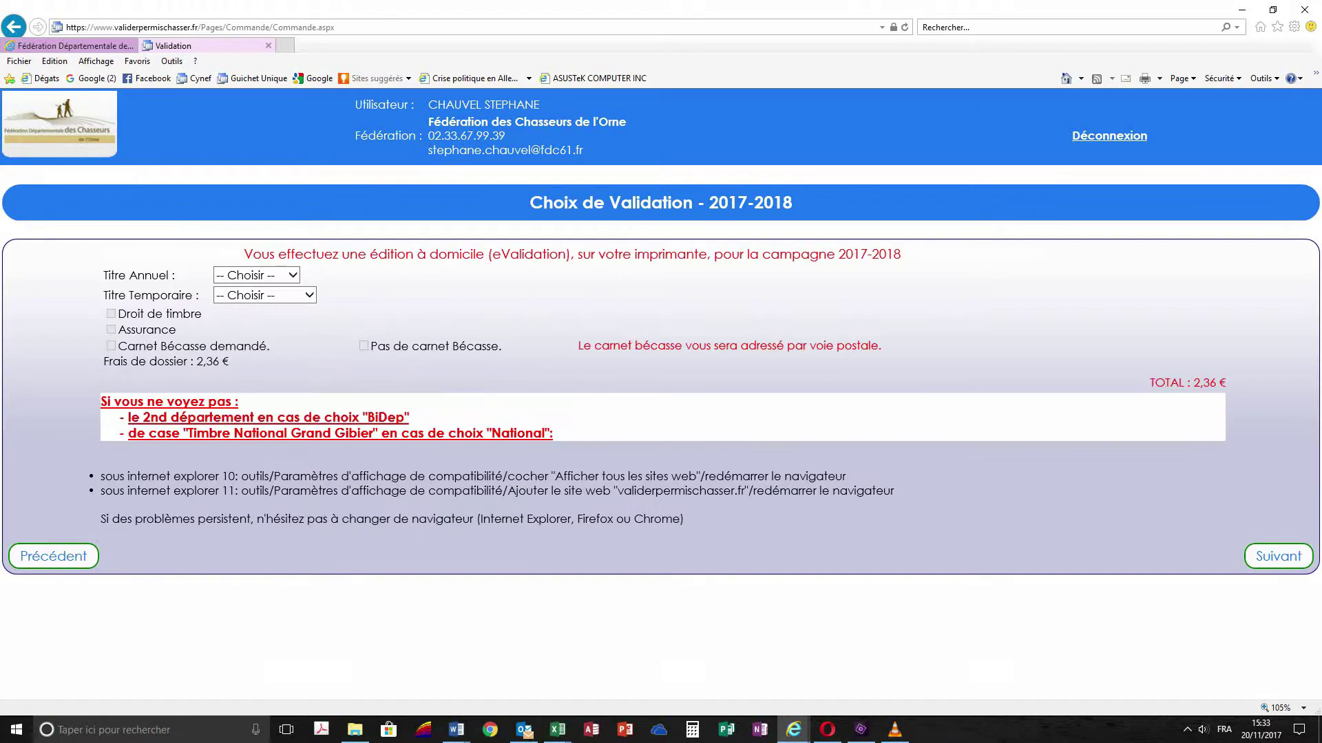
Select the 3J Dep temporary title with 76 SEINE MARITIME as its department.
left_click(265, 294)
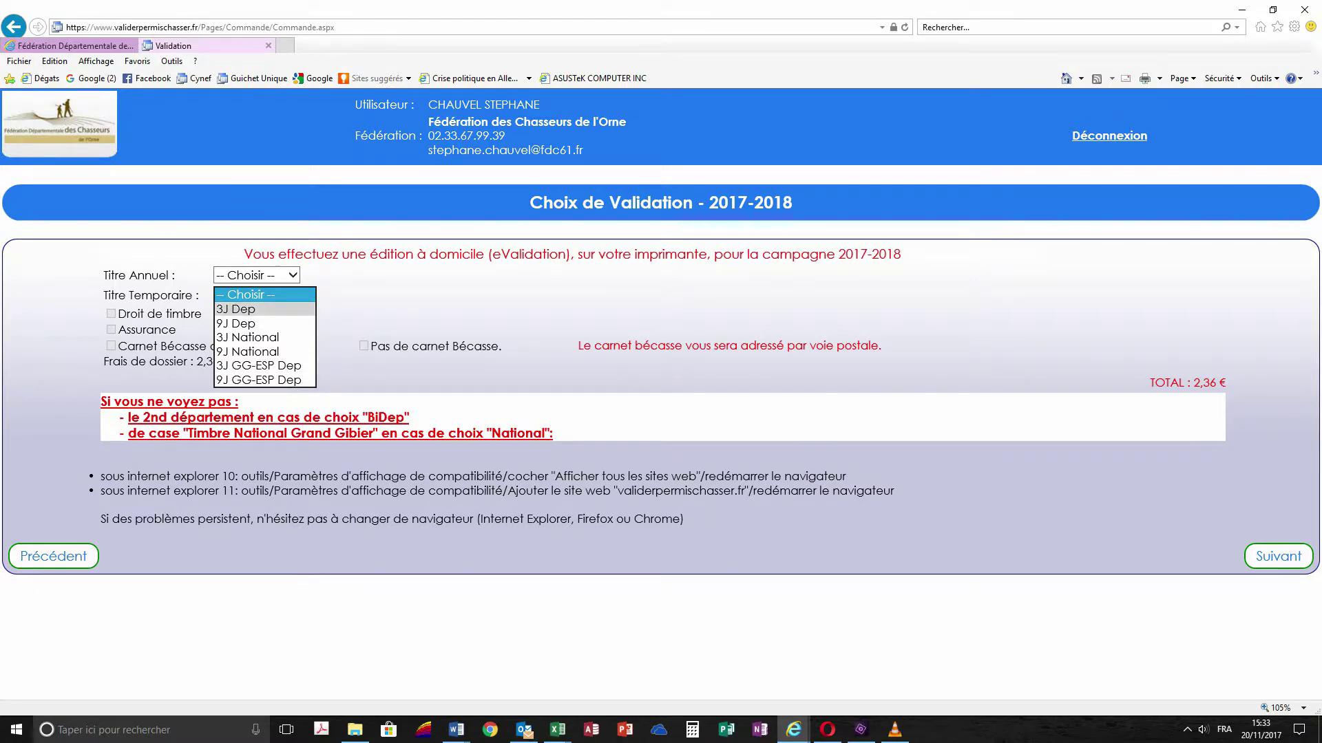
left_click(241, 309)
left_click(596, 296)
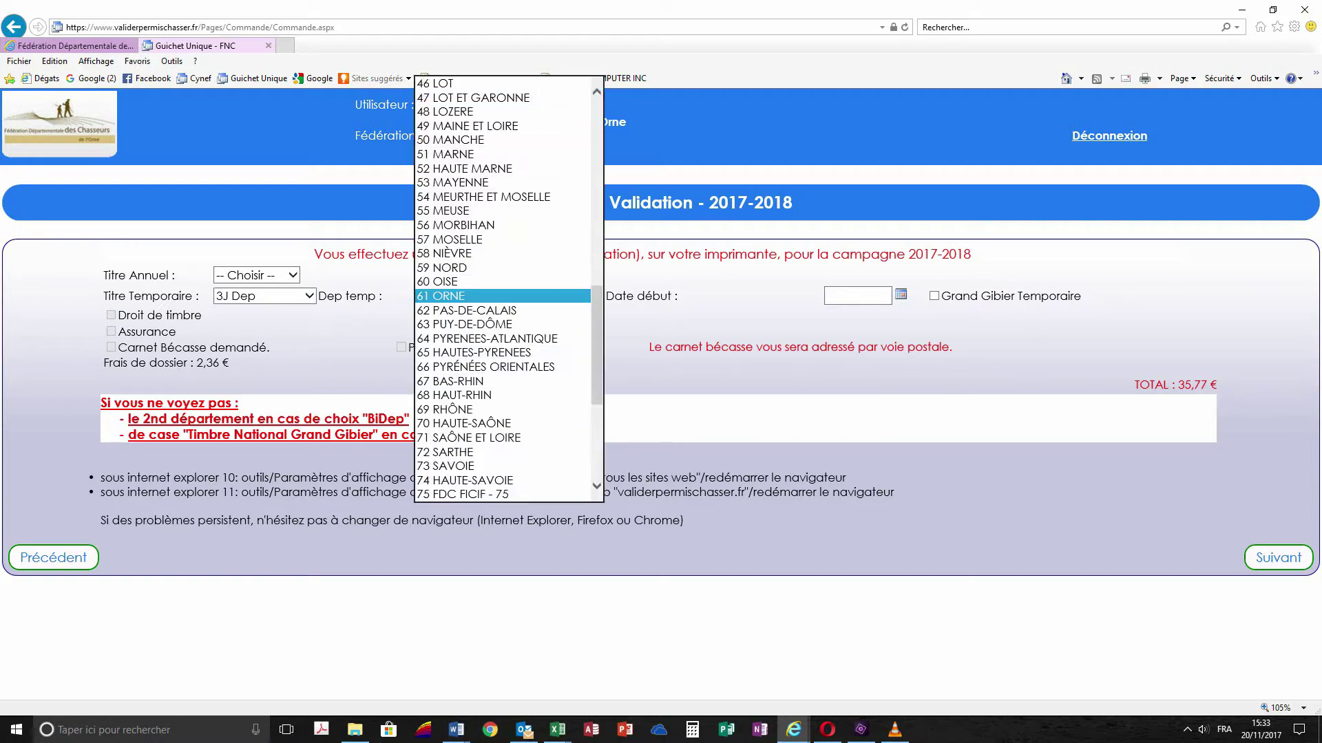
left_click_drag(596, 297, 596, 355)
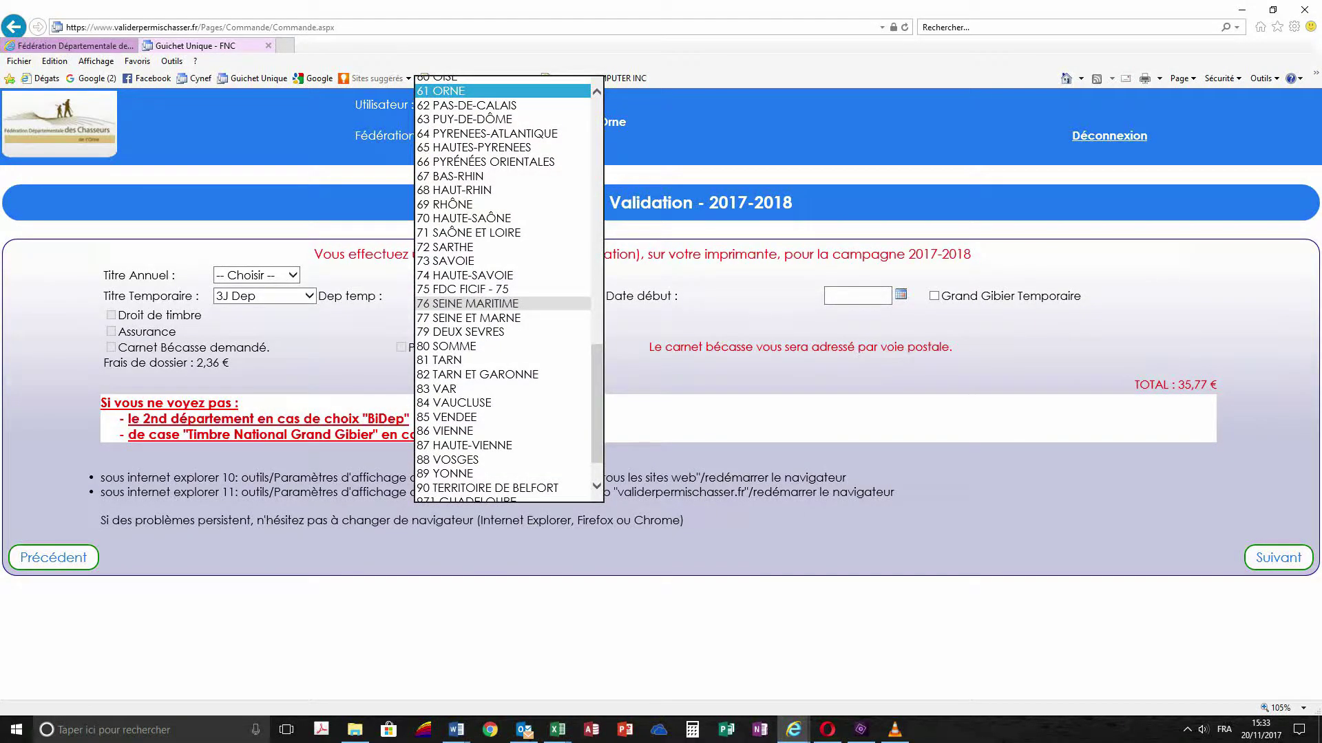
left_click(468, 303)
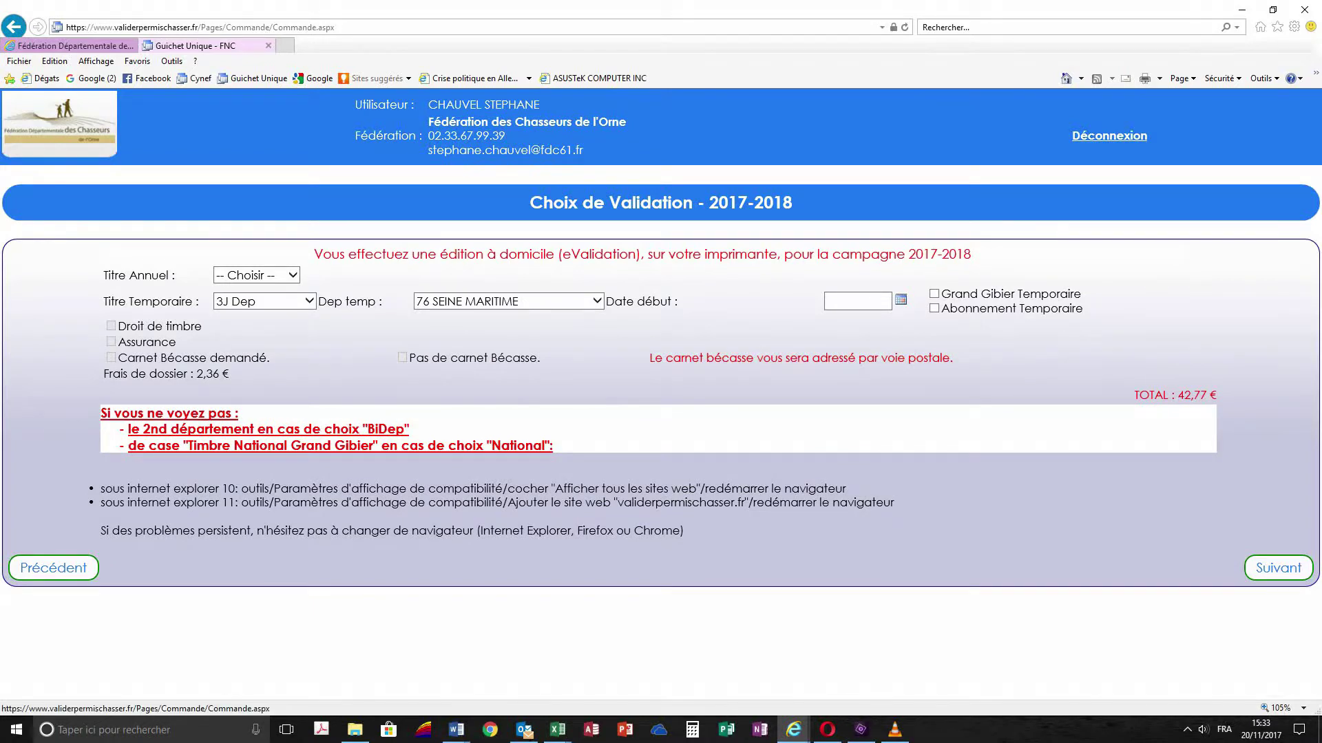
Set the start date to 24/11/2017, add temporary Grand Gibier, and continue to the summary.
left_click(901, 300)
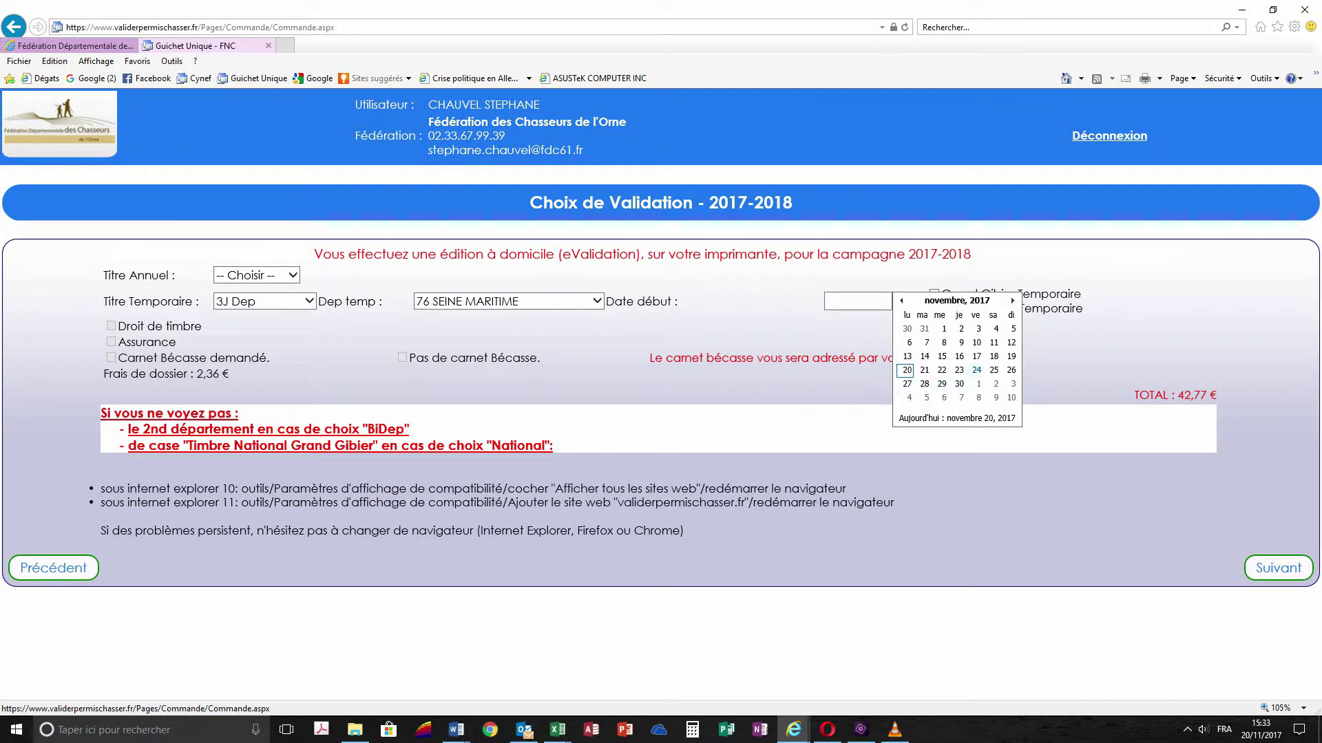
left_click(977, 370)
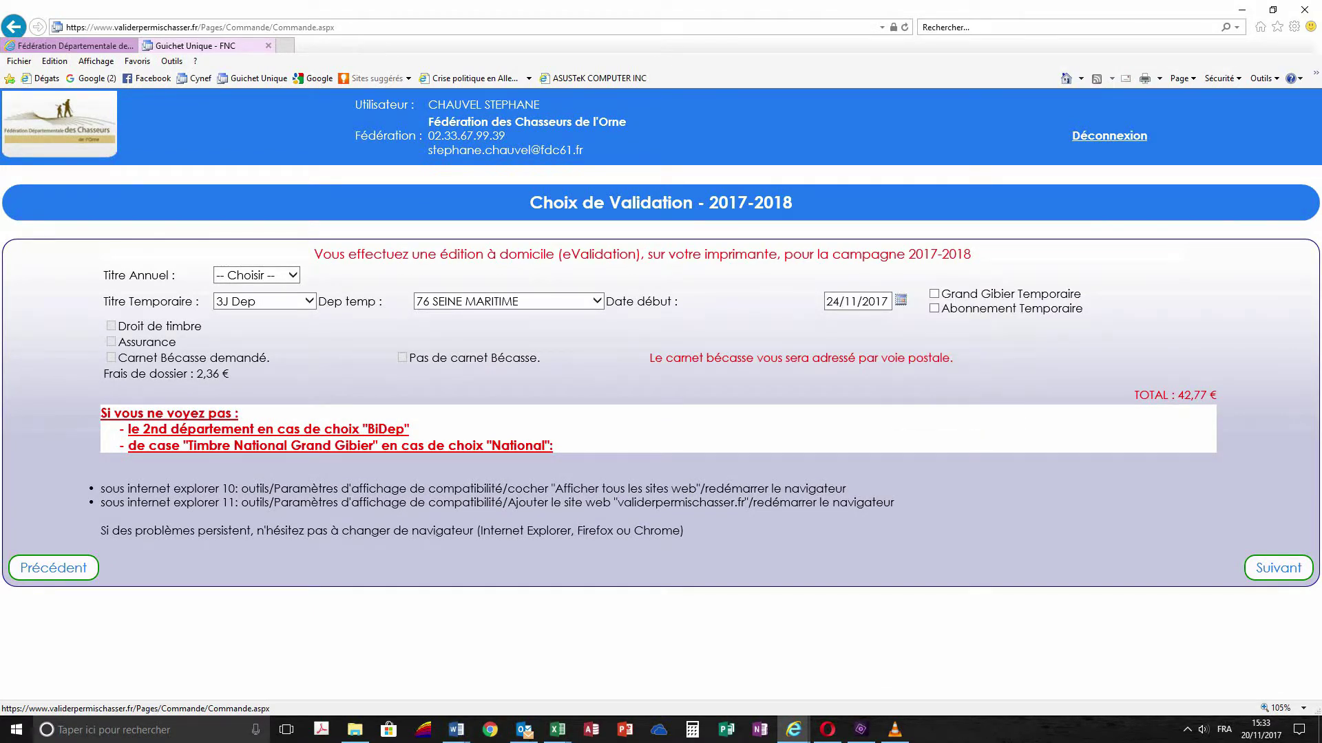
left_click(934, 294)
left_click(934, 308)
left_click(935, 309)
double_click(146, 342)
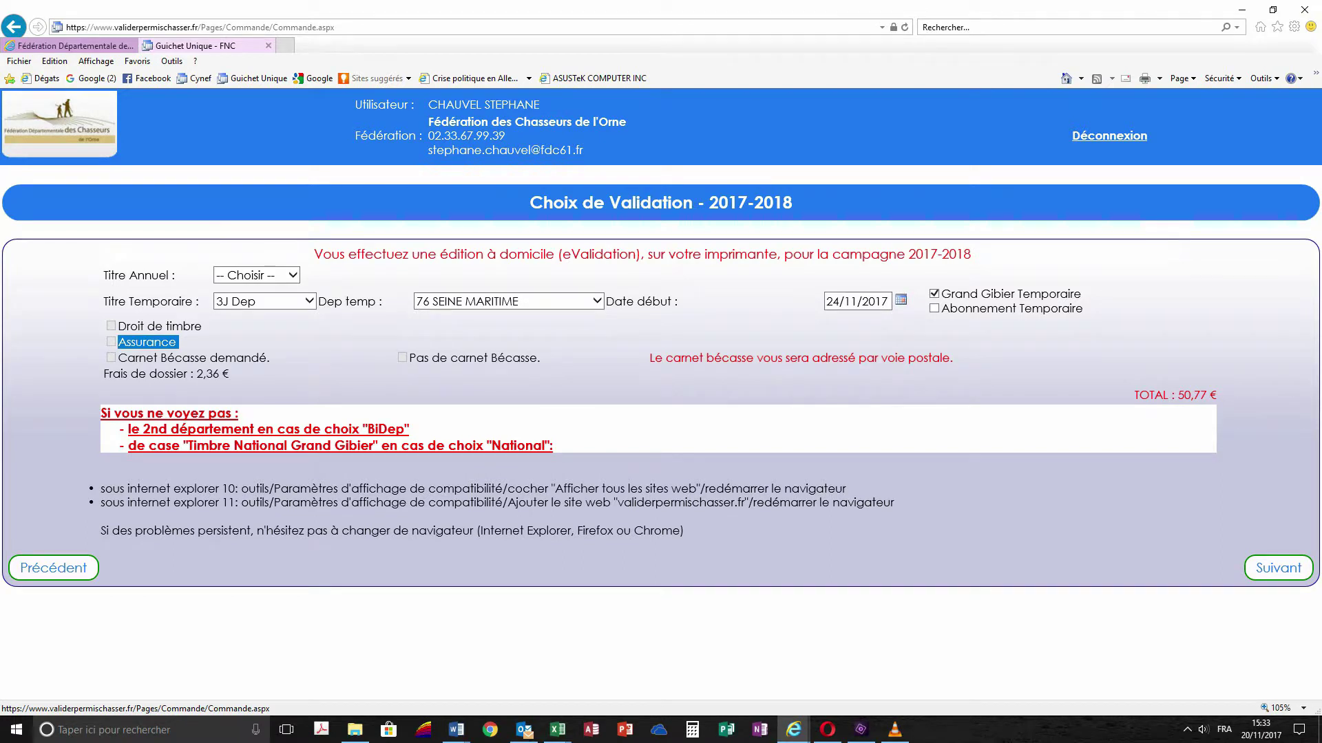
left_click(146, 342)
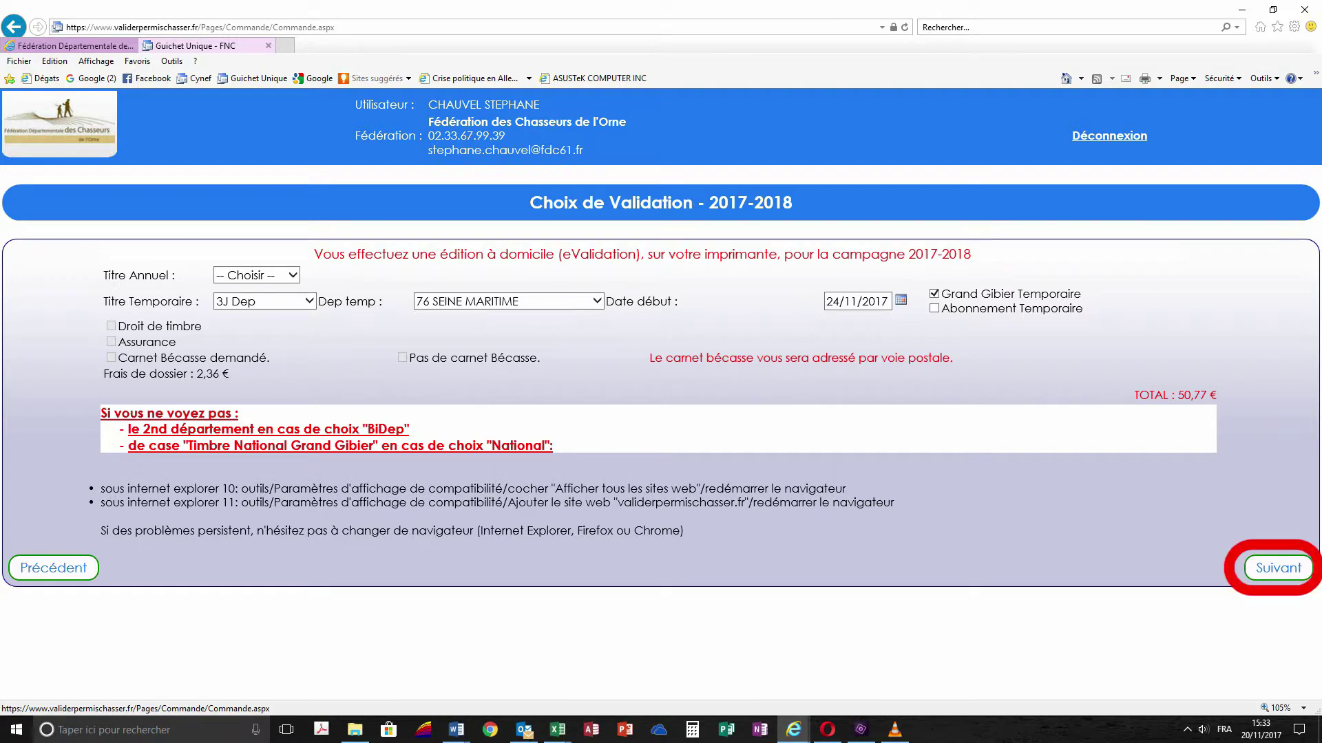
left_click(1278, 568)
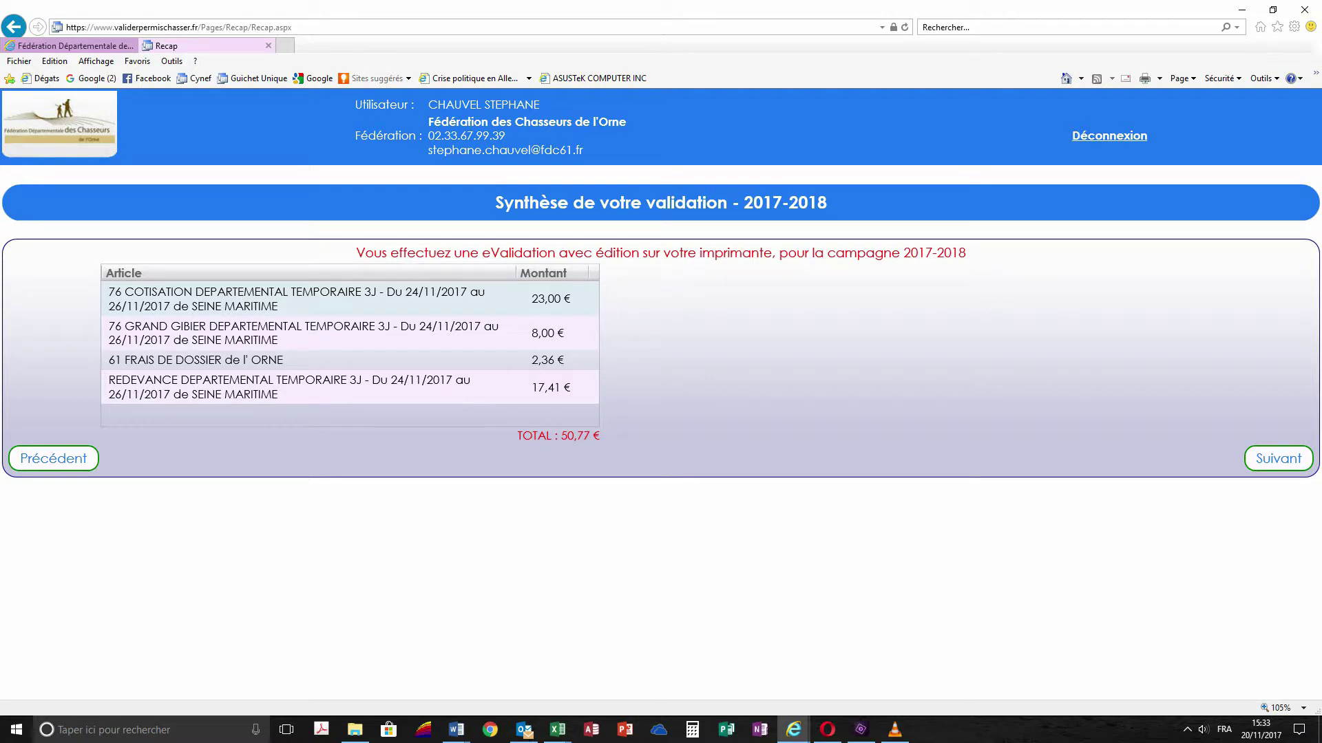
Check the validity dates and 76 GRAND GIBIER line of the 50,77 € summary, then continue.
left_click_drag(278, 306, 386, 292)
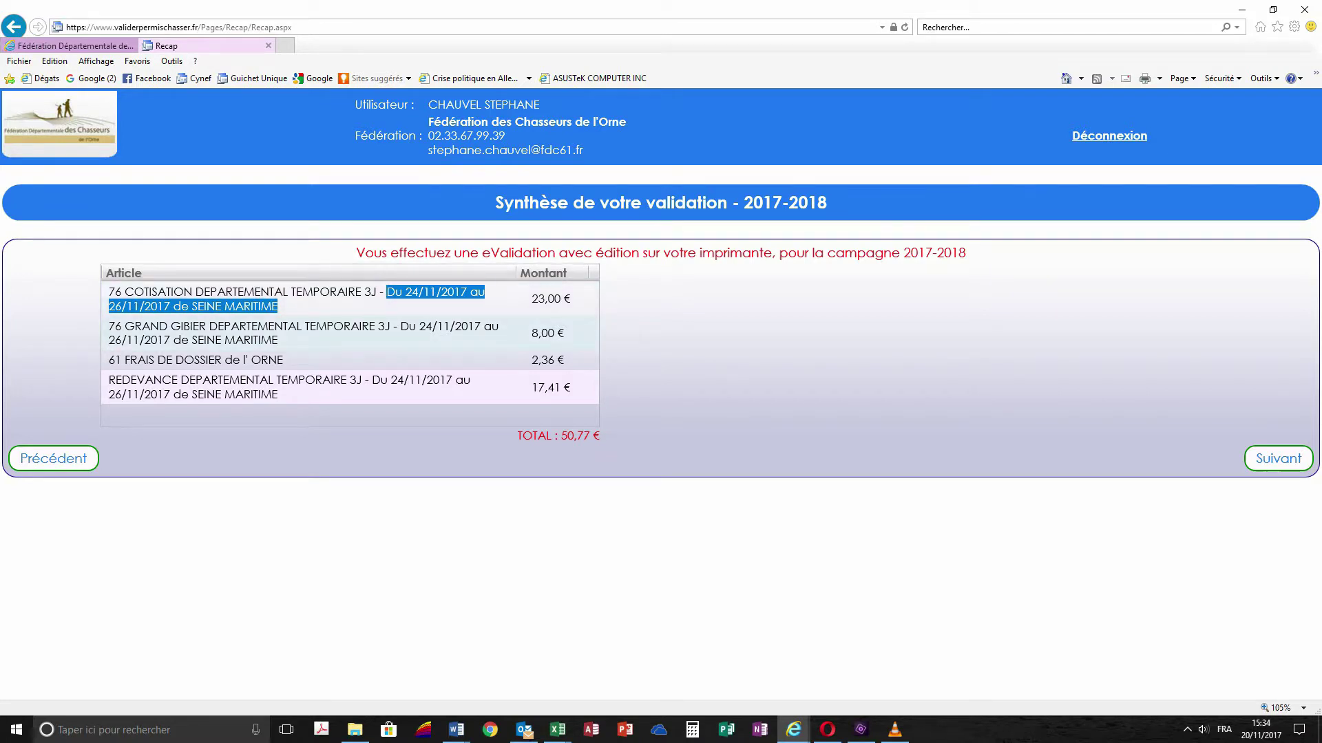
left_click_drag(109, 327, 209, 327)
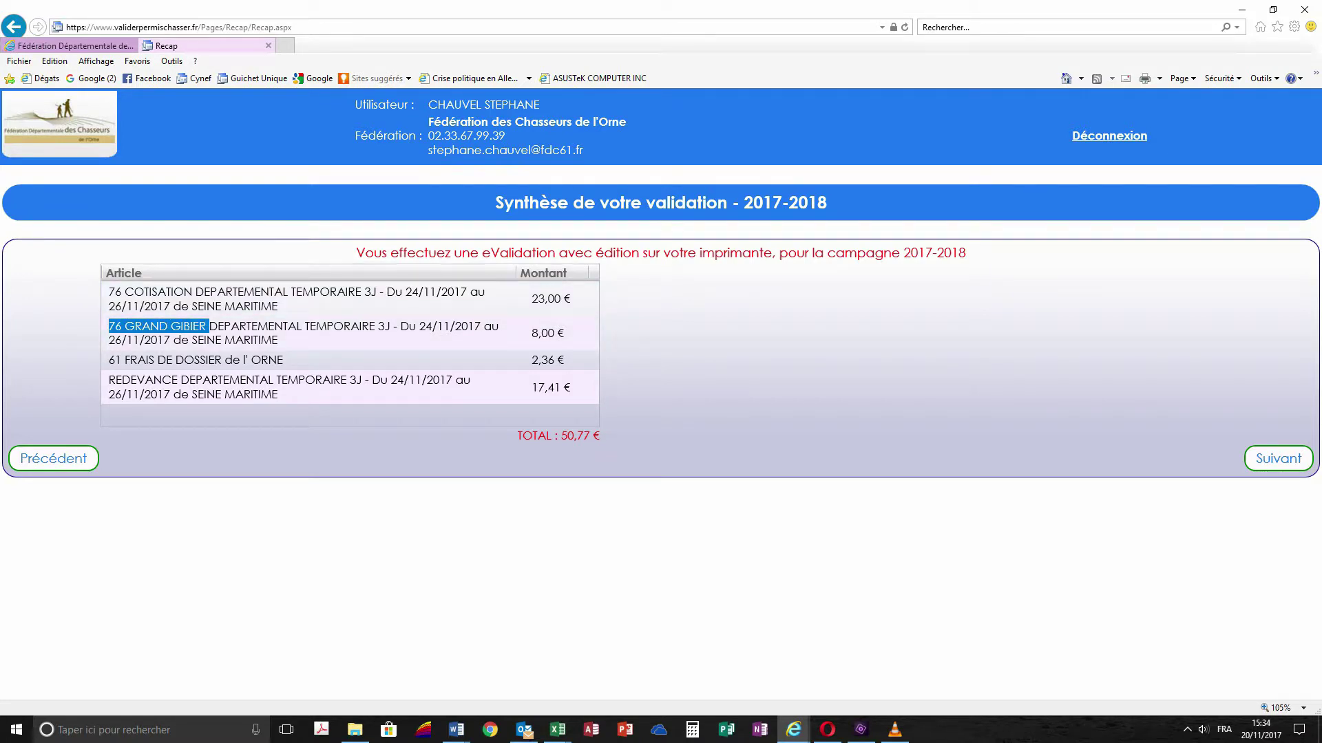
left_click(1278, 459)
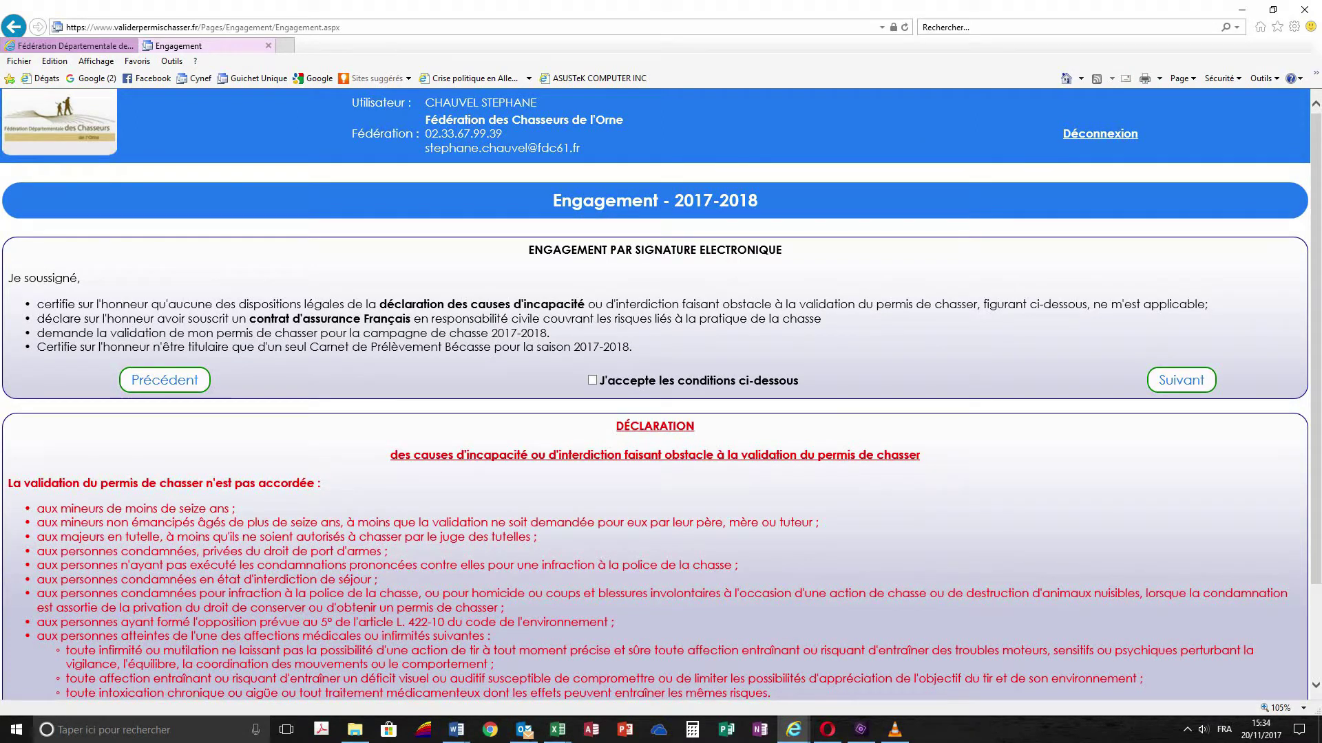
Tick 'J'accepte les conditions ci-dessous' and continue to the 50.77 EUR card payment.
left_click_drag(8, 278, 632, 348)
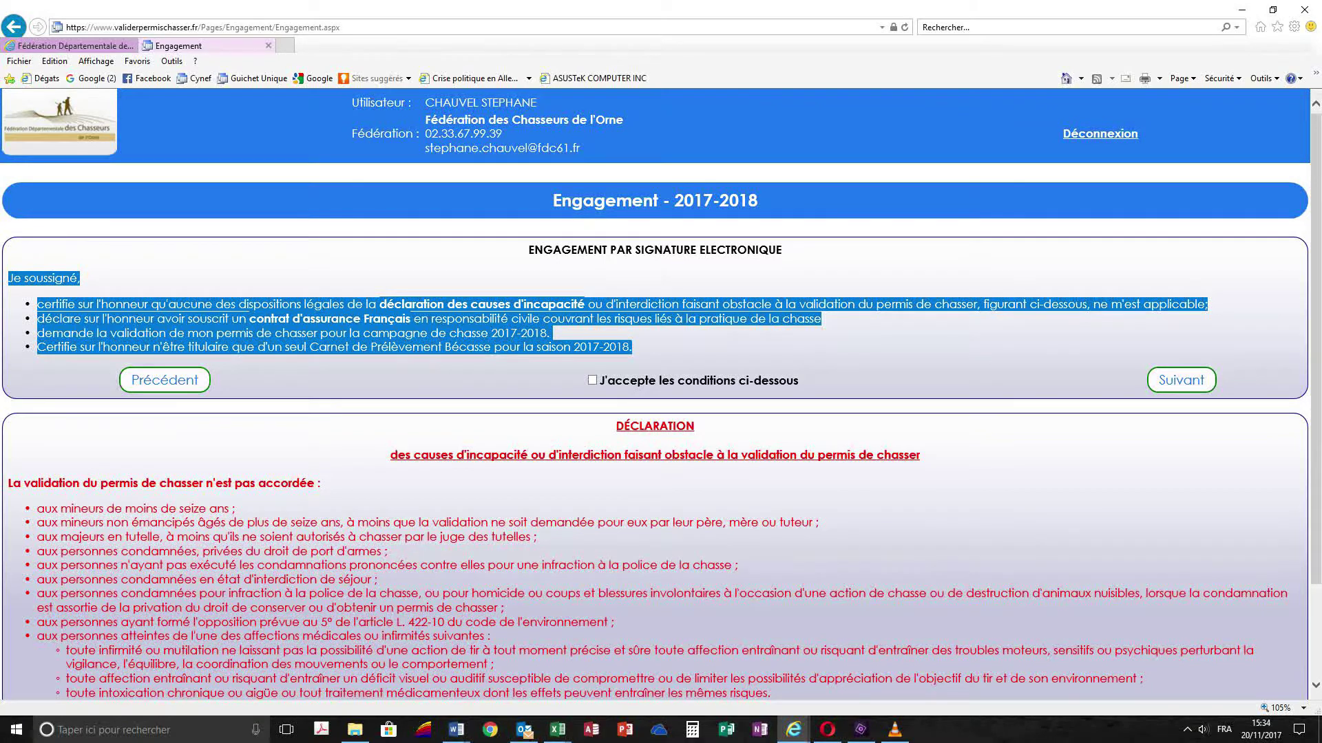
left_click(593, 380)
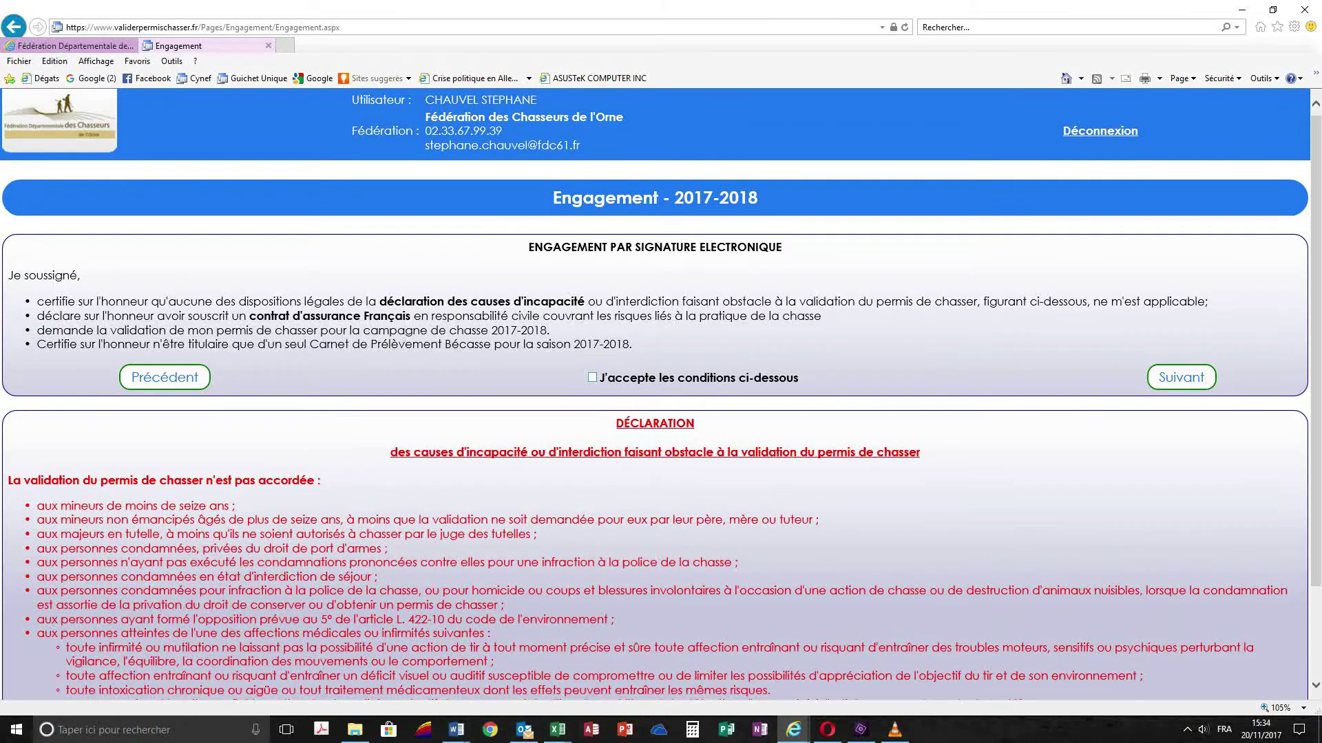
left_click_drag(587, 378, 800, 378)
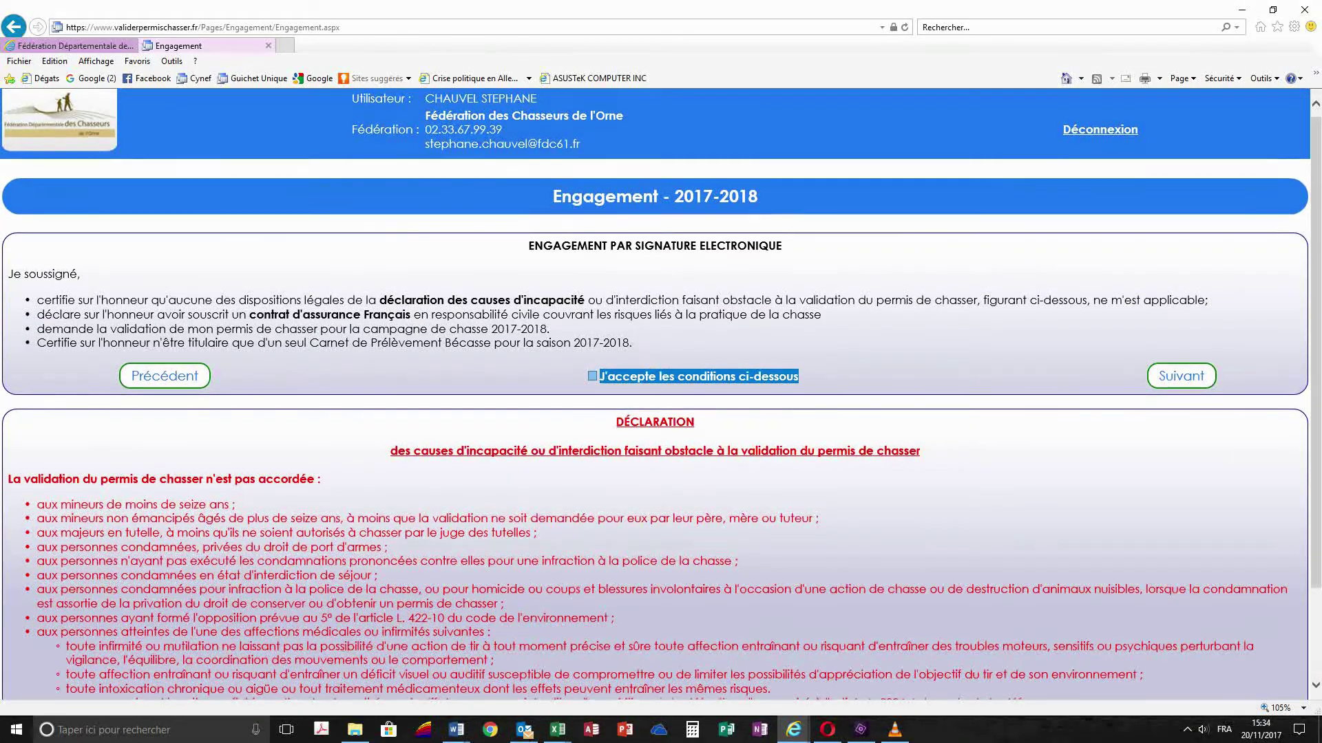
left_click(592, 376)
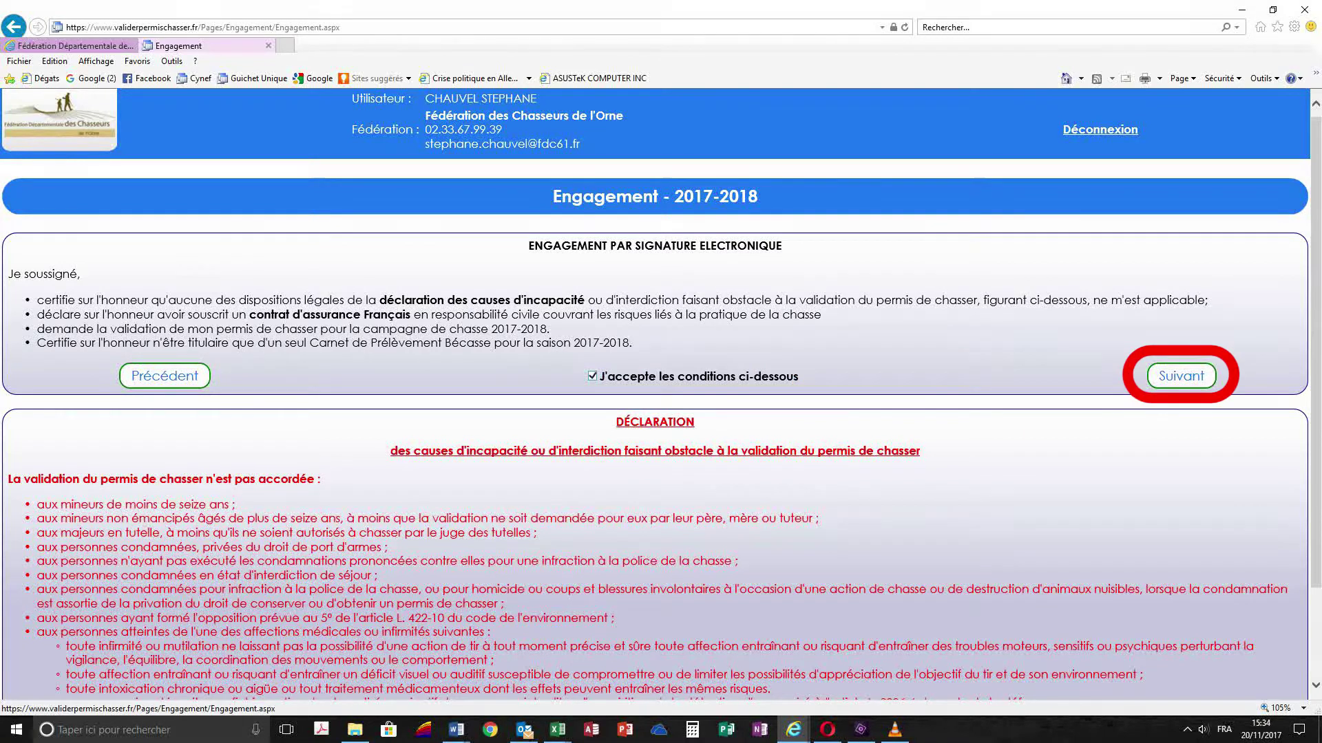
left_click(1181, 376)
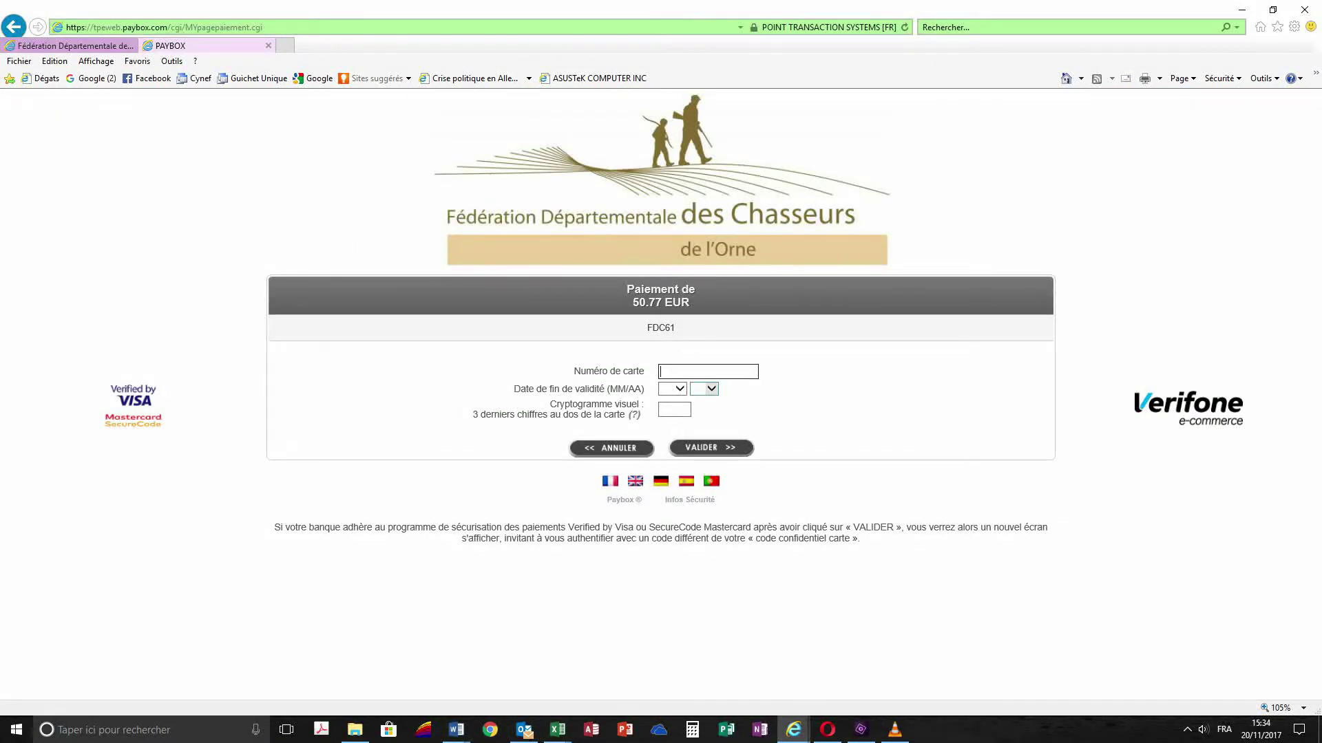
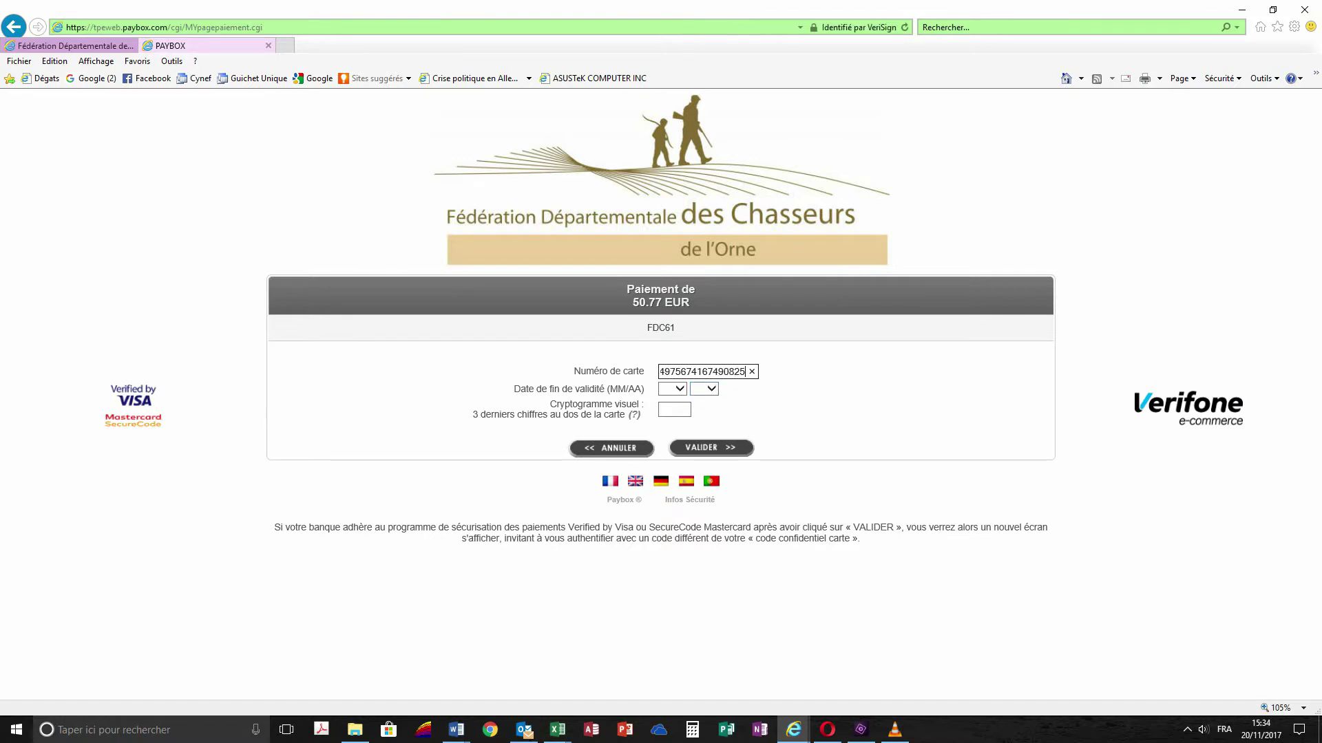
Enter the card number, expiry month and year, and three-digit security code, then submit the 50.77 EUR payment.
left_click(679, 389)
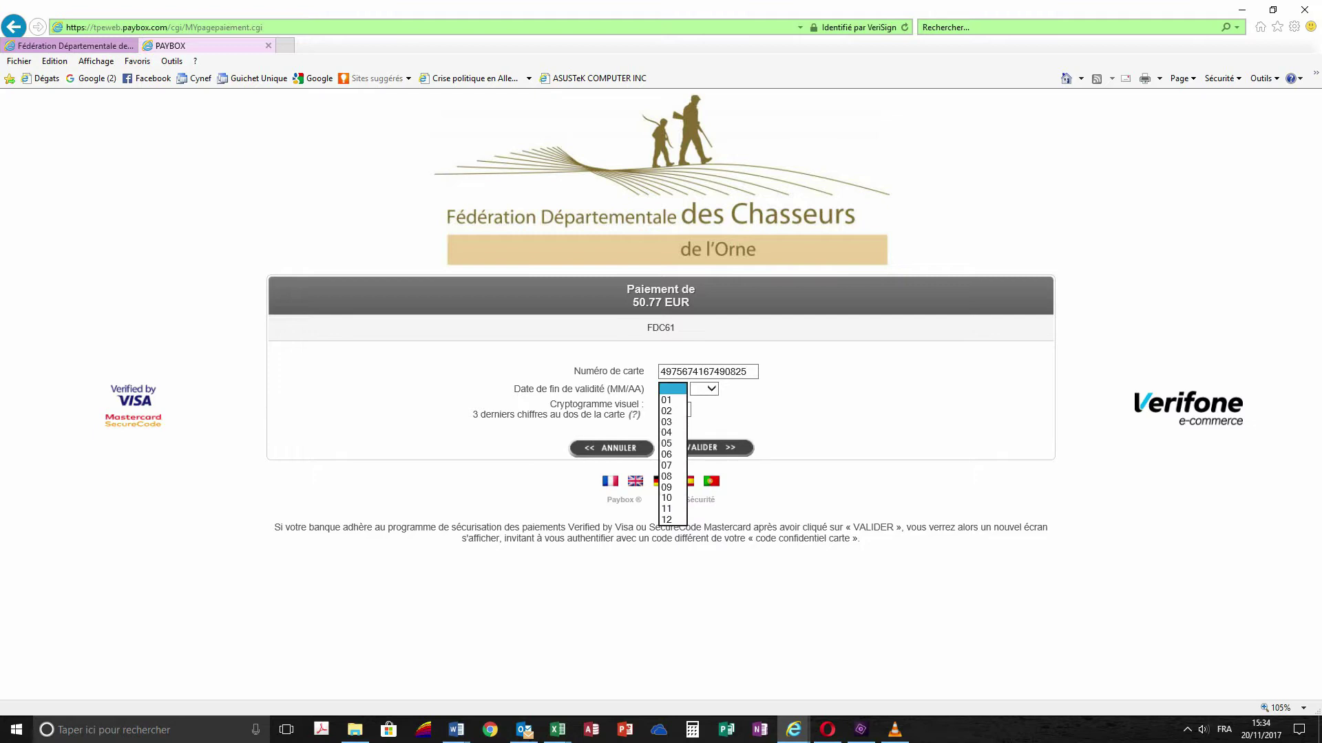
left_click(671, 461)
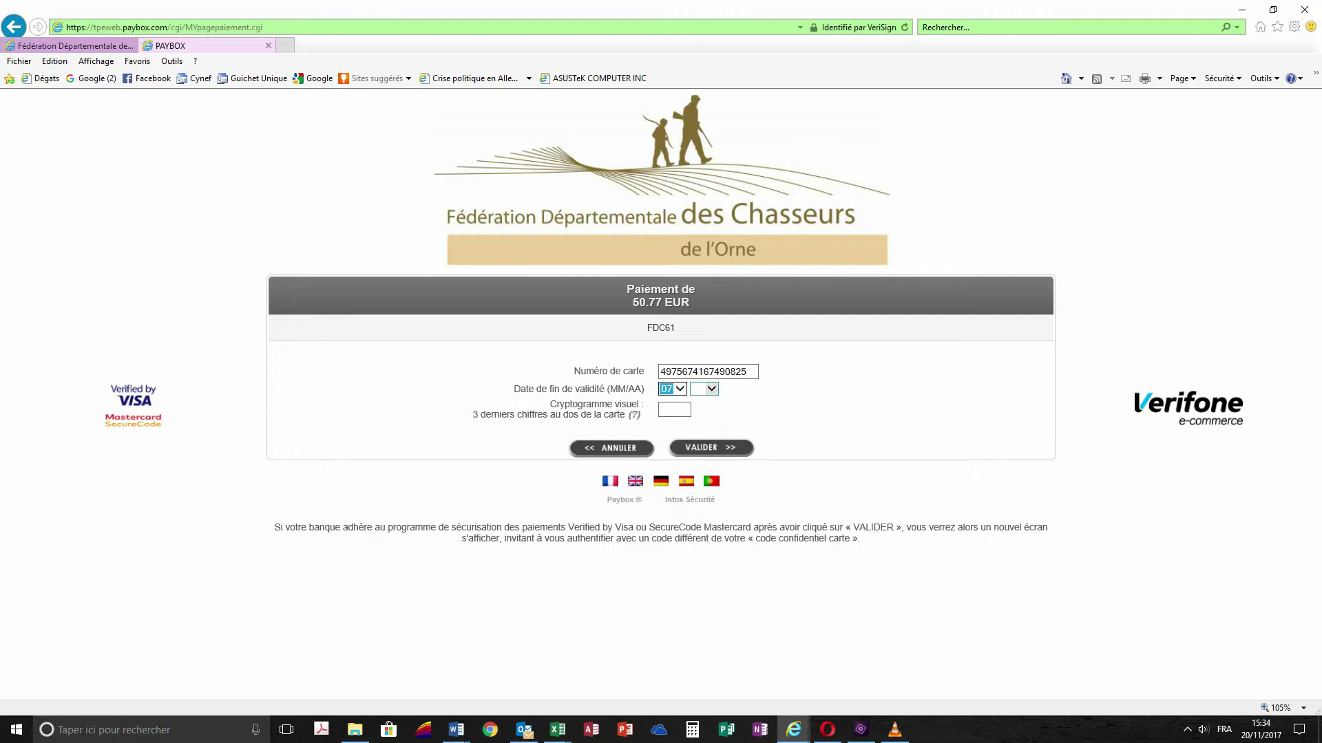
left_click(703, 389)
left_click(698, 432)
left_click(675, 410)
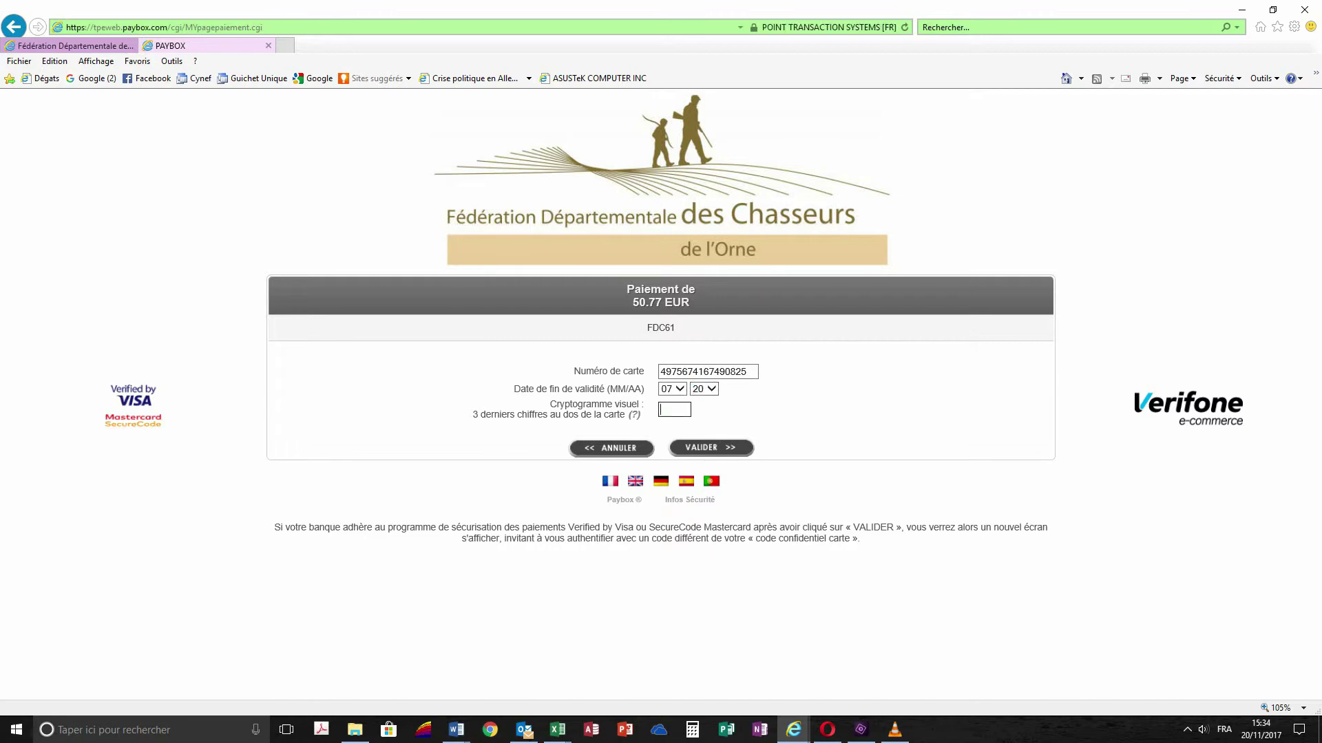
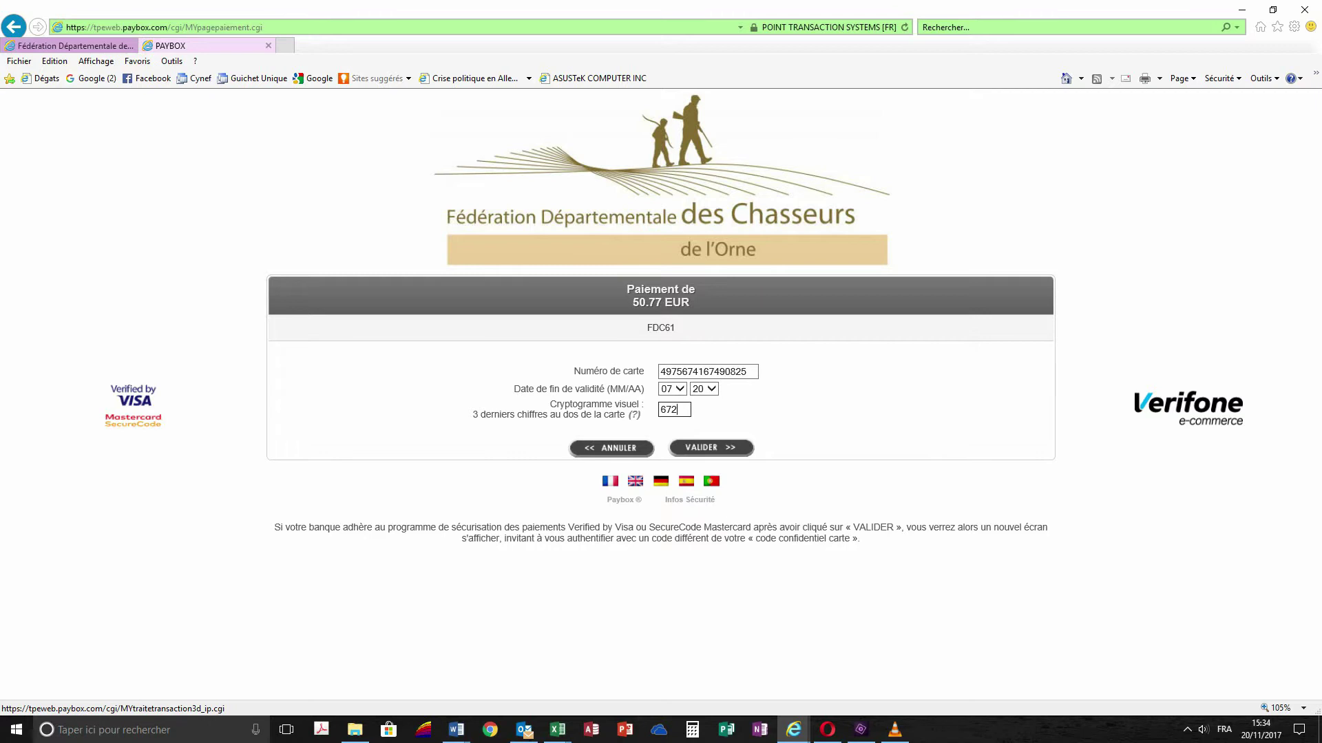
left_click(711, 448)
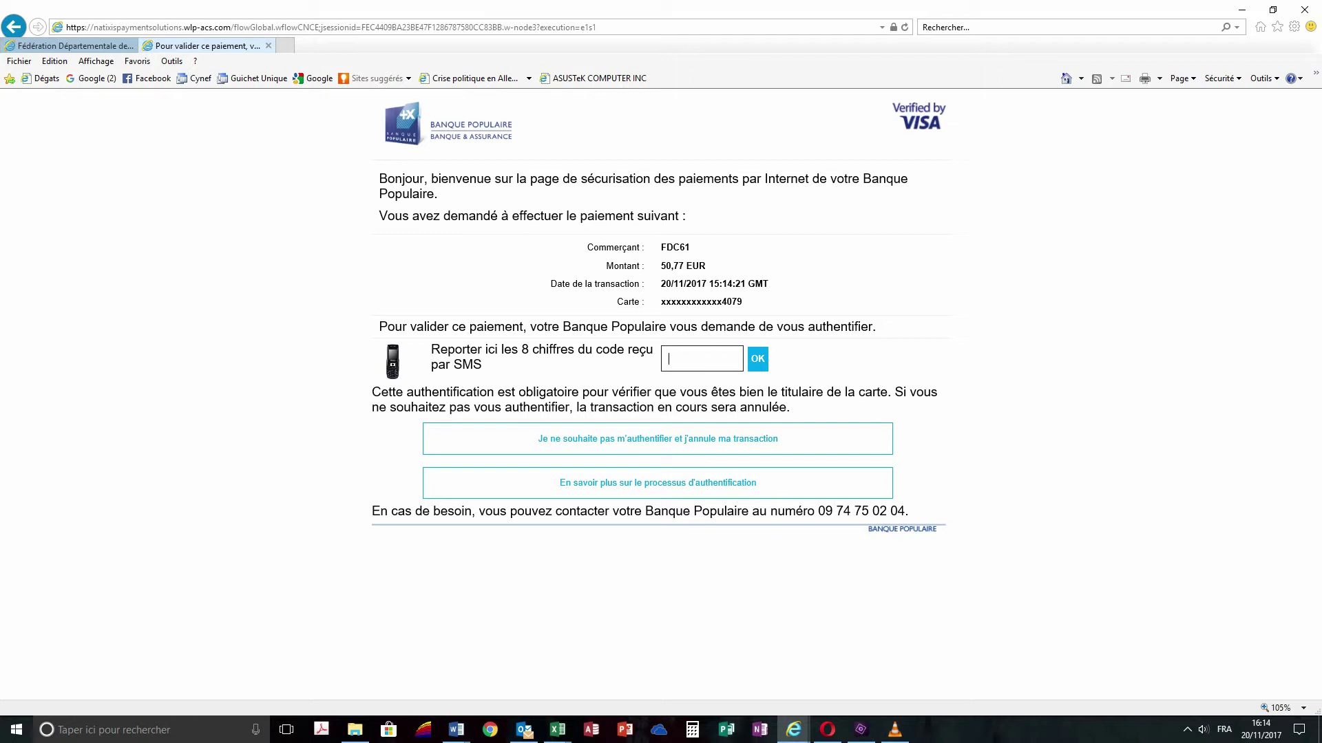
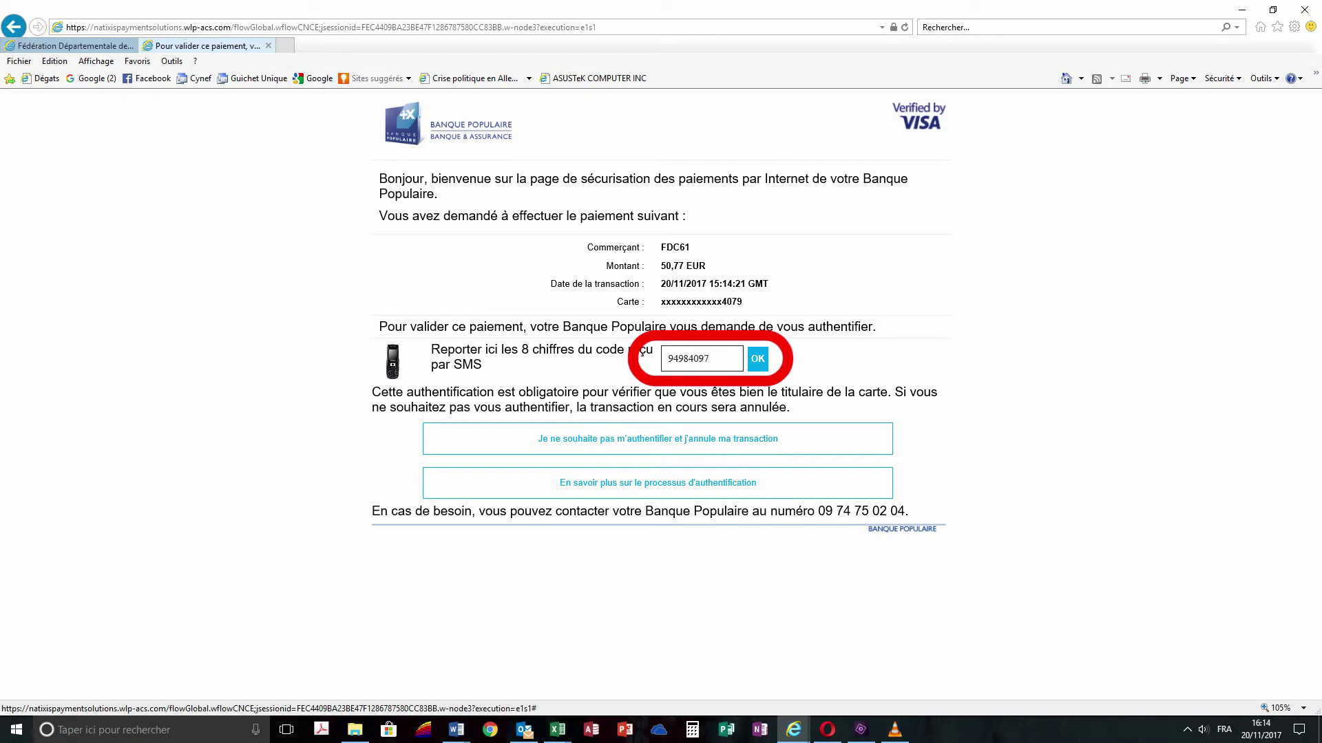
Enter the 8-digit SMS verification code and confirm the 50,77 EUR 3D Secure payment.
left_click(757, 359)
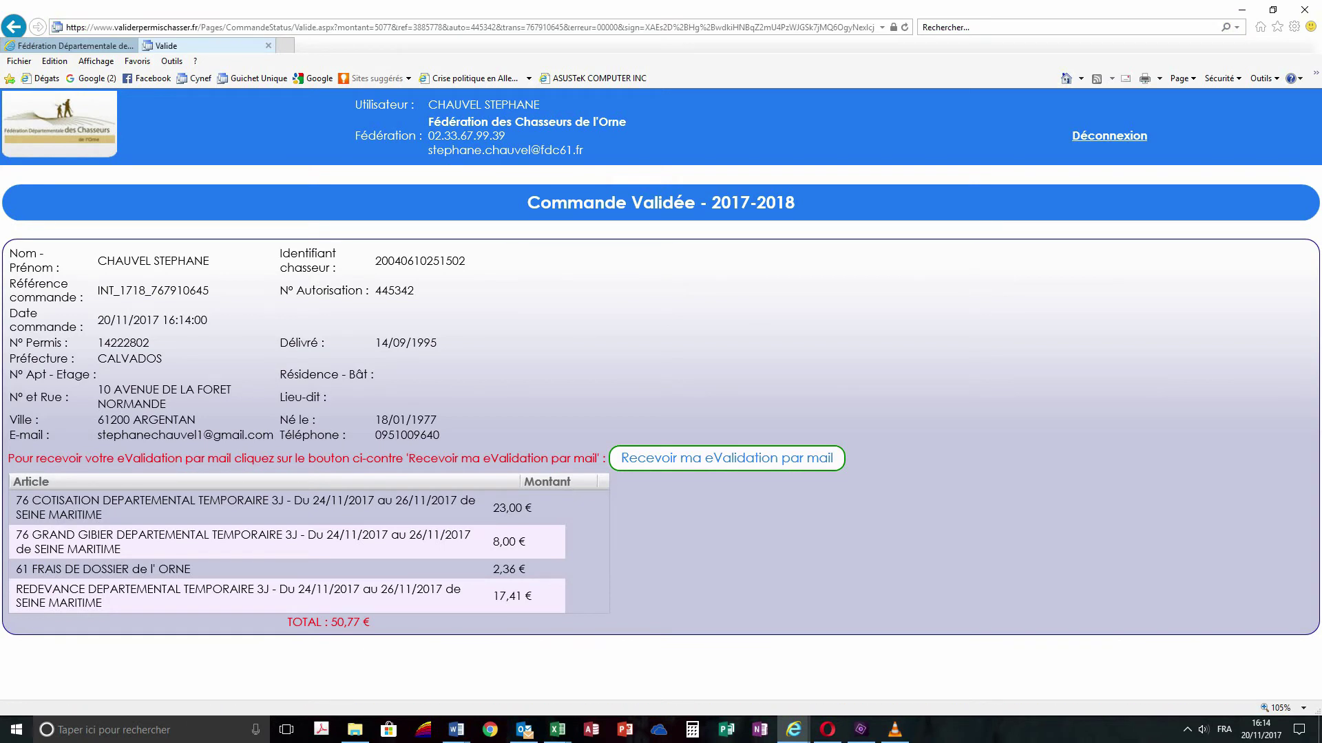
Have the eValidation sent by e-mail from the Commande Validée page.
double_click(727, 458)
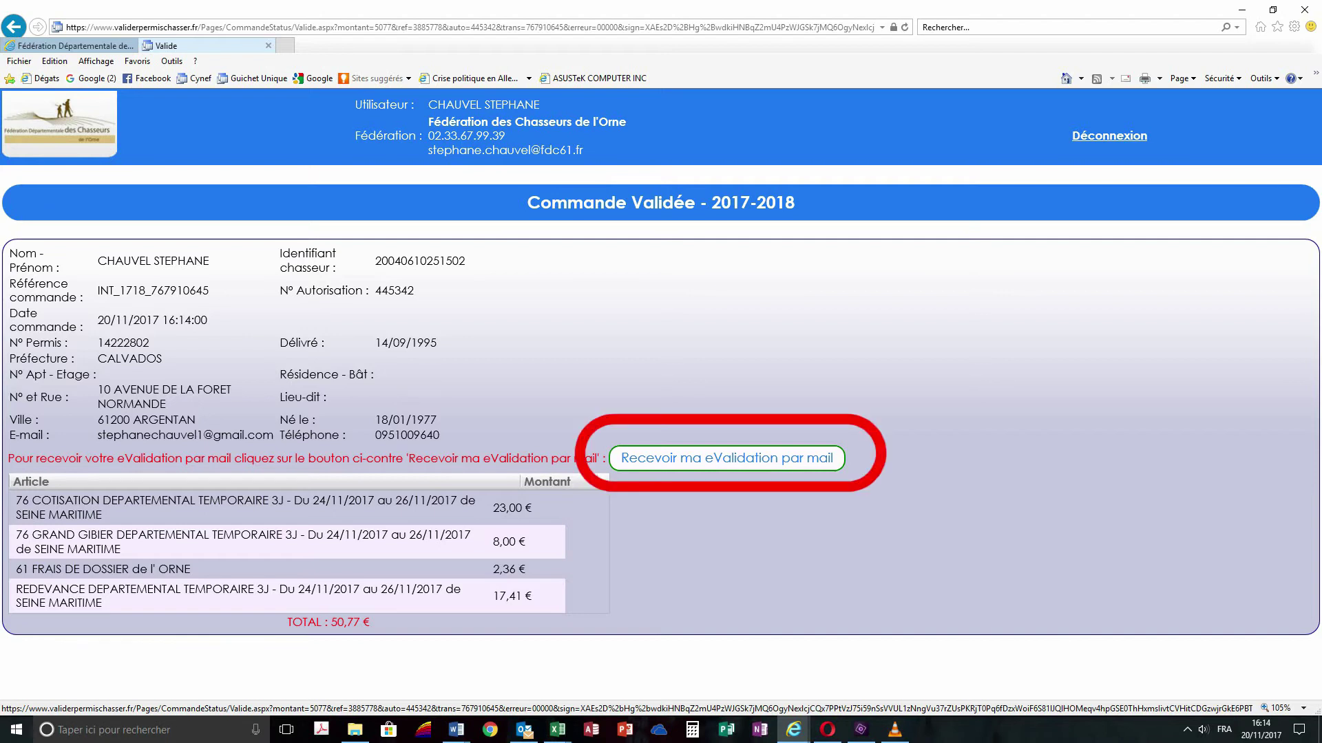
left_click(727, 458)
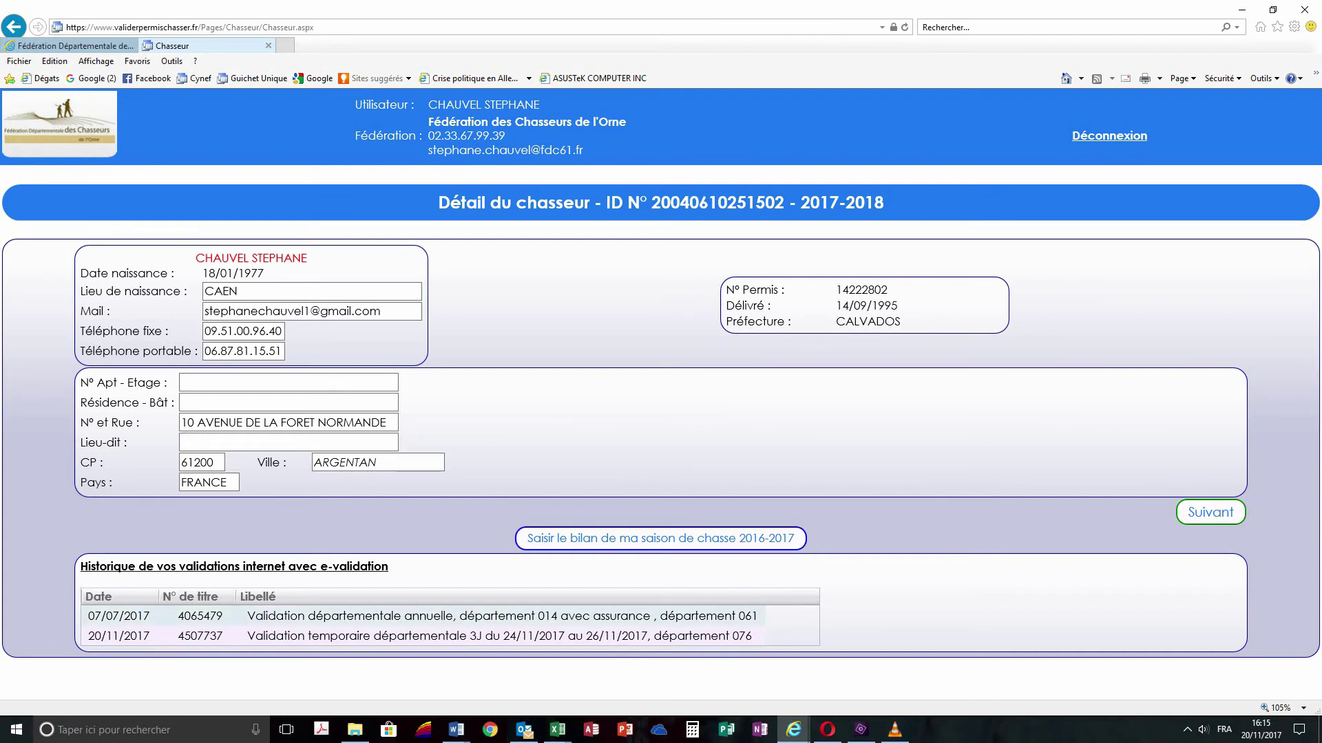
left_click_drag(654, 636, 87, 635)
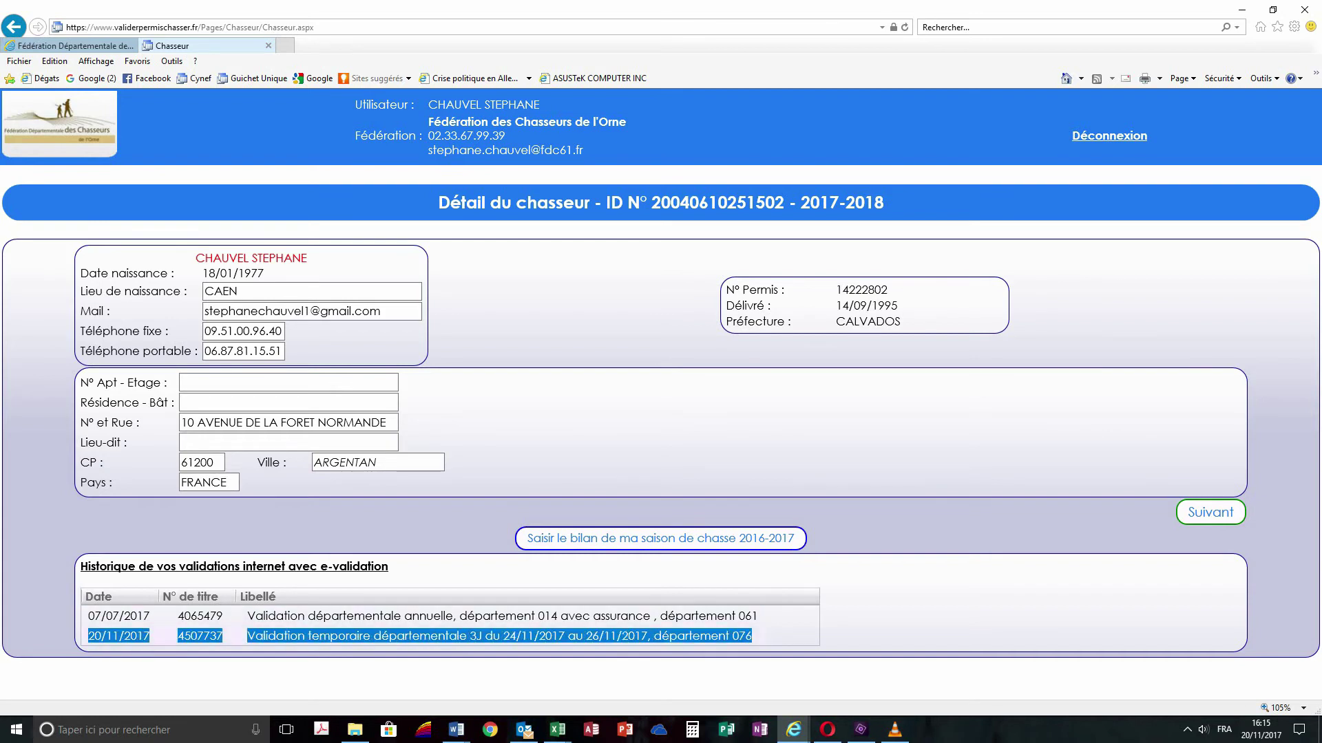
left_click(674, 230)
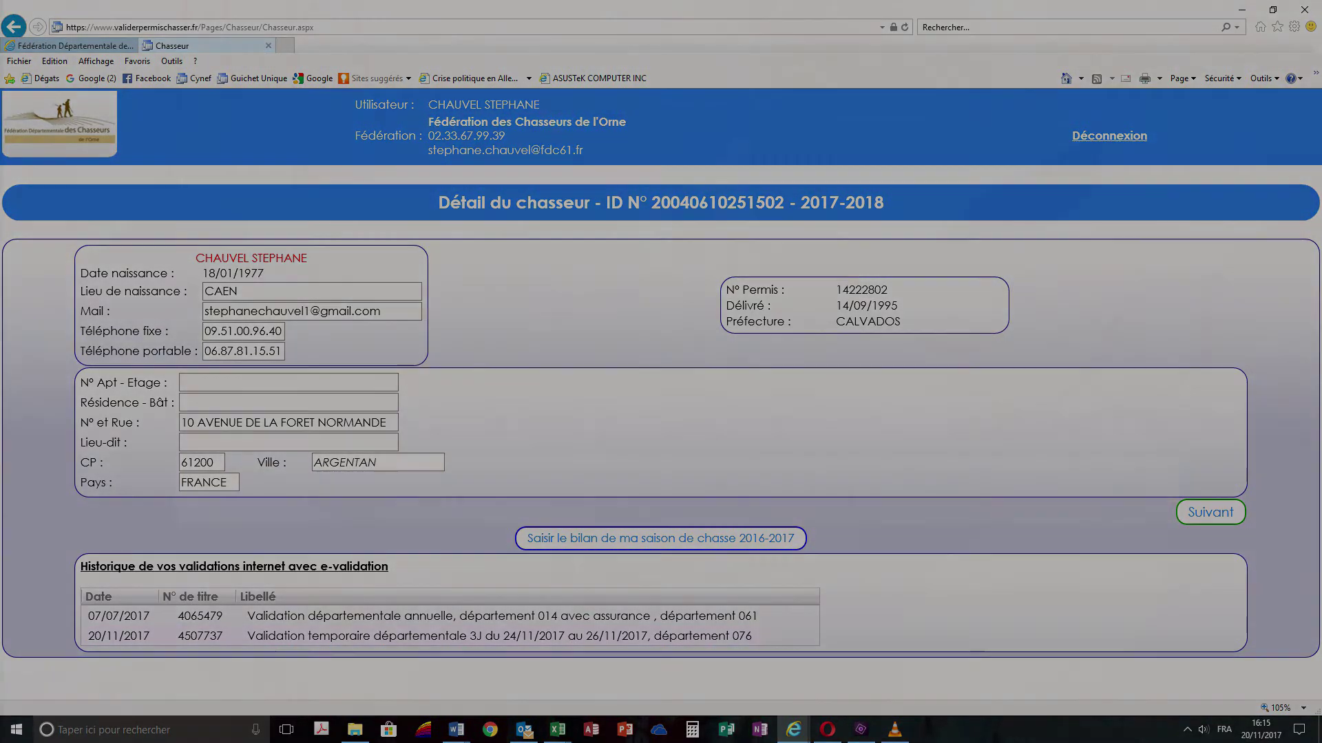